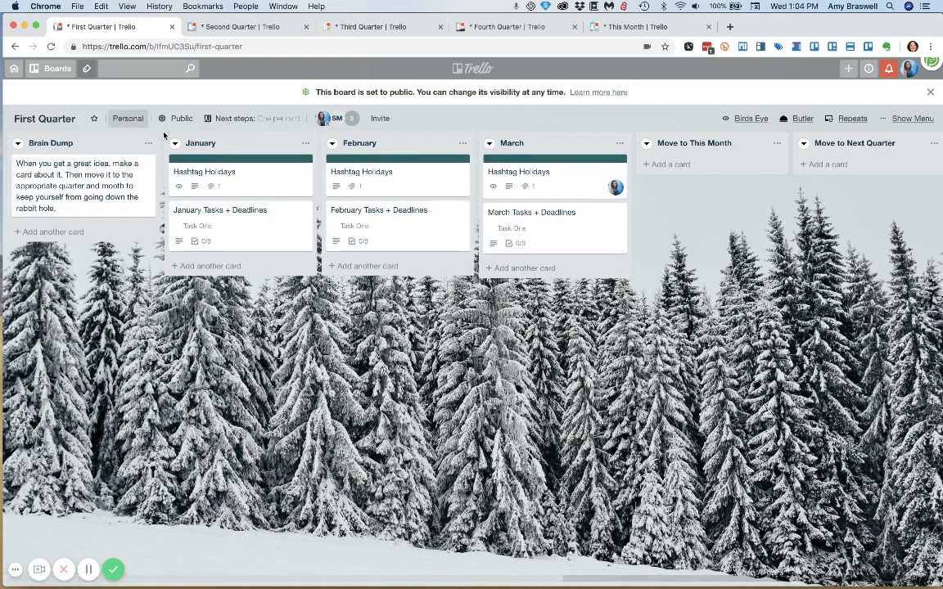
Step: Review the Hashtag Holidays card in the January list and the great-idea instruction card in Brain Dump
click(220, 171)
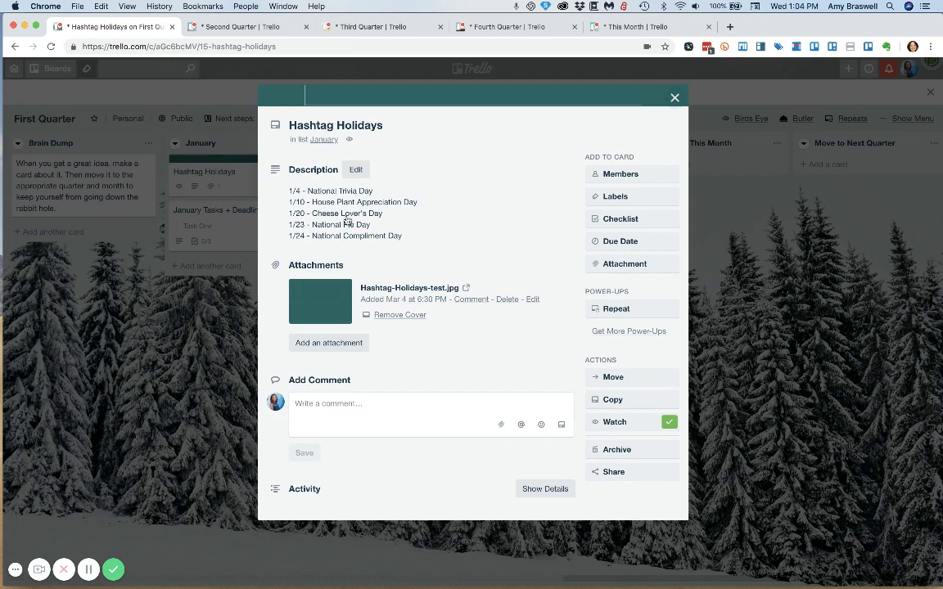
click(158, 353)
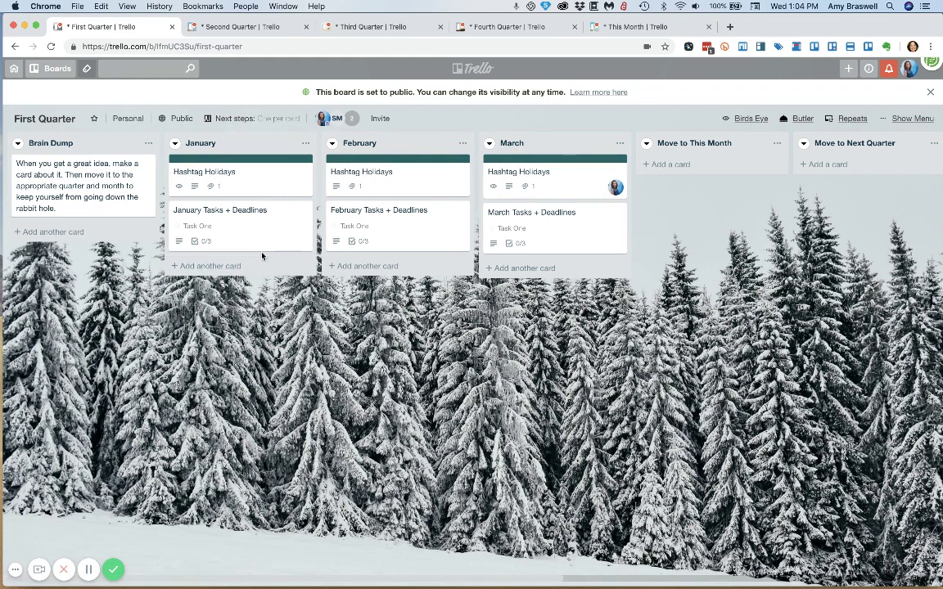
click(40, 173)
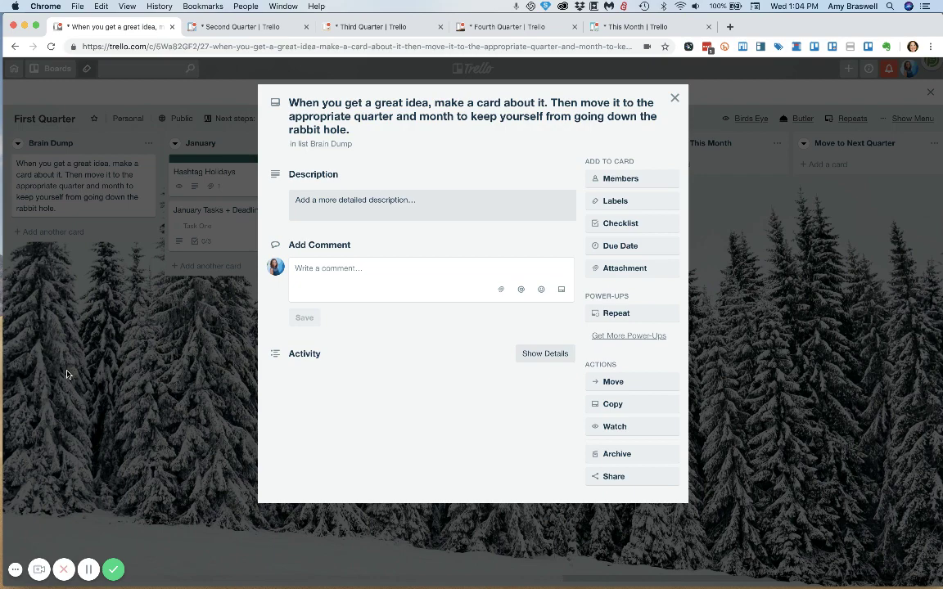
click(95, 326)
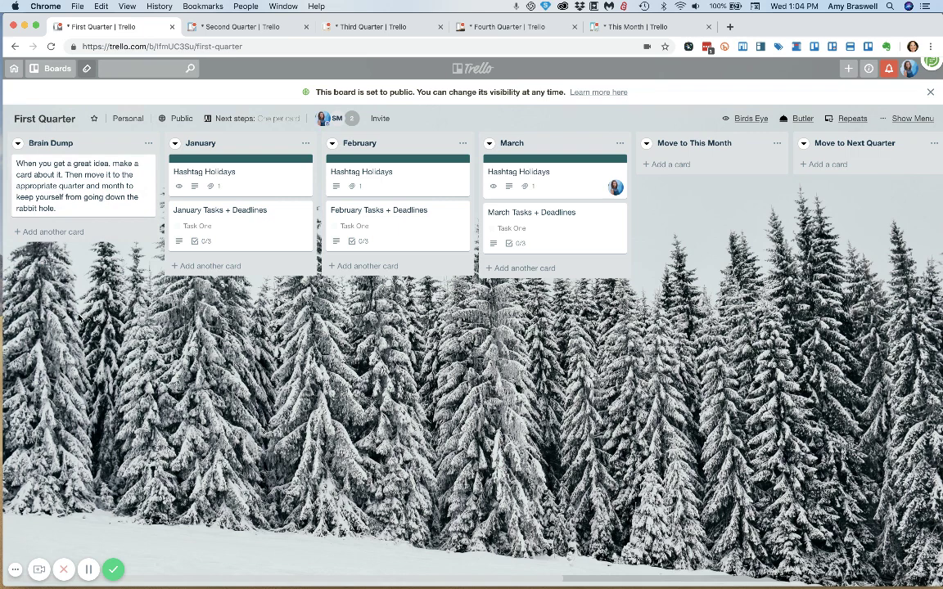
Step: Open a blank browser tab and return to the First Quarter board
key(super+t)
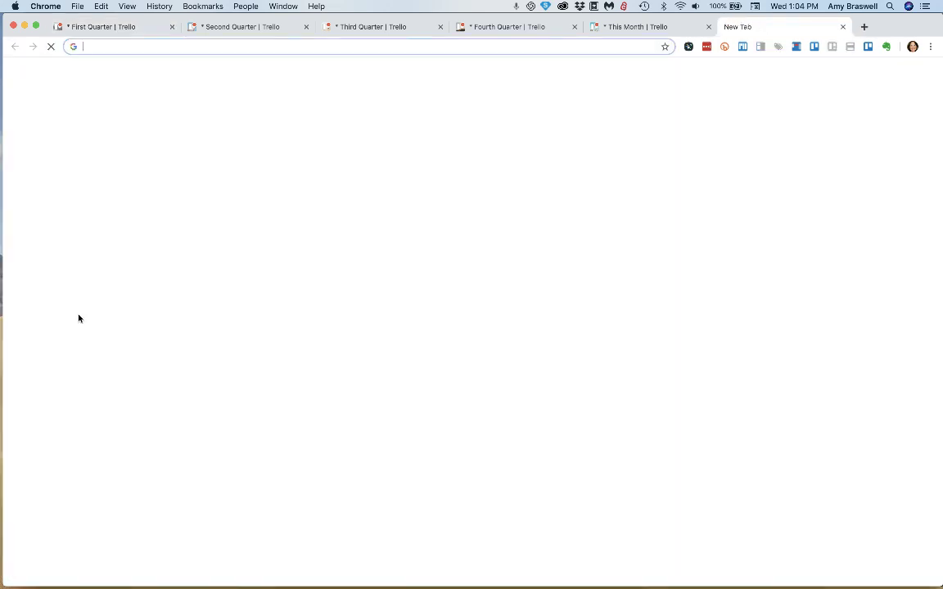
key(super+1)
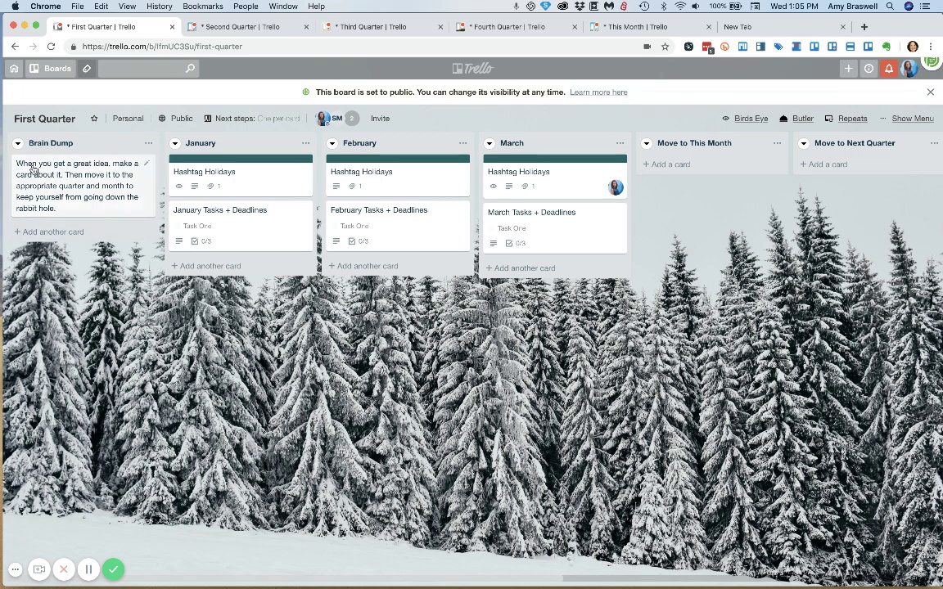
Step: Add three cards to the Brain Dump list: "Great Idea 1", "Great Idea 2" and "Maybe not so great idea but super fun"
click(59, 232)
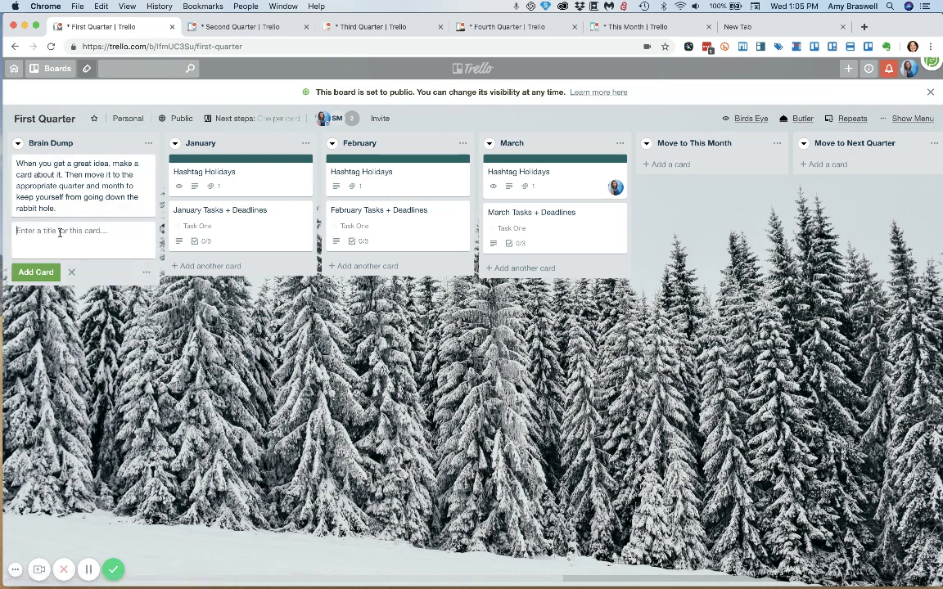
text(Great Idea 1)
key(Return)
text(Grea)
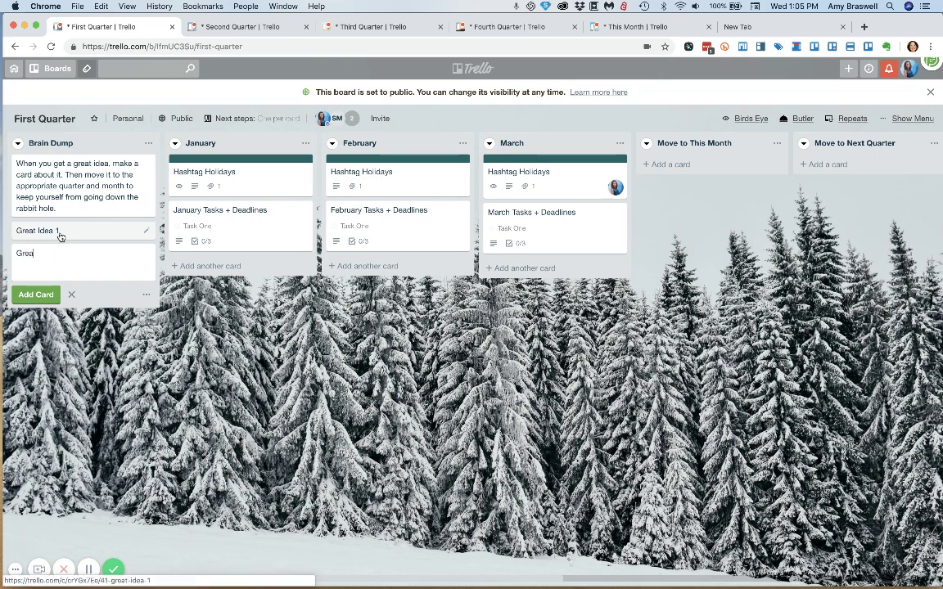
text(t Idea 2)
key(Return)
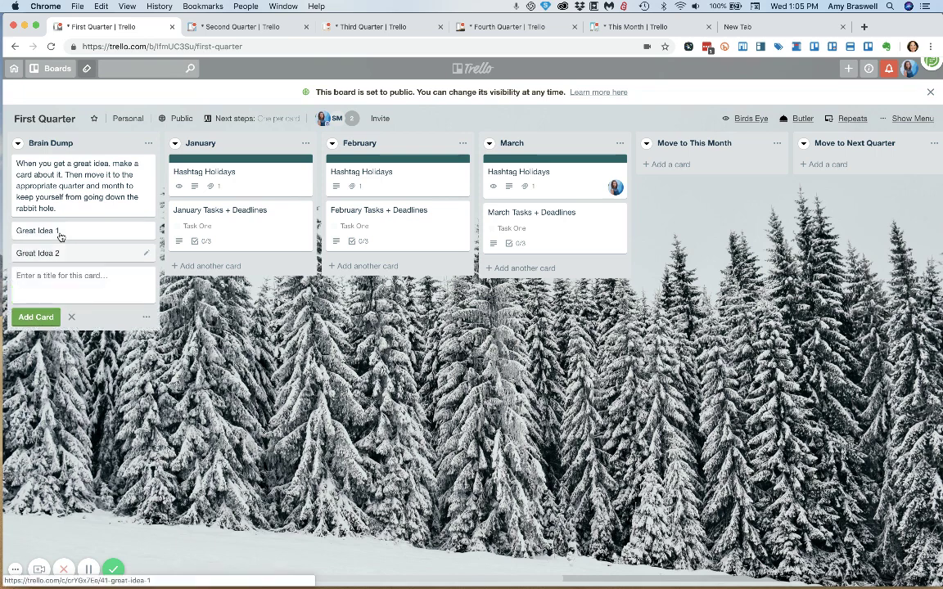
text(Maybe not so great idea but super fun)
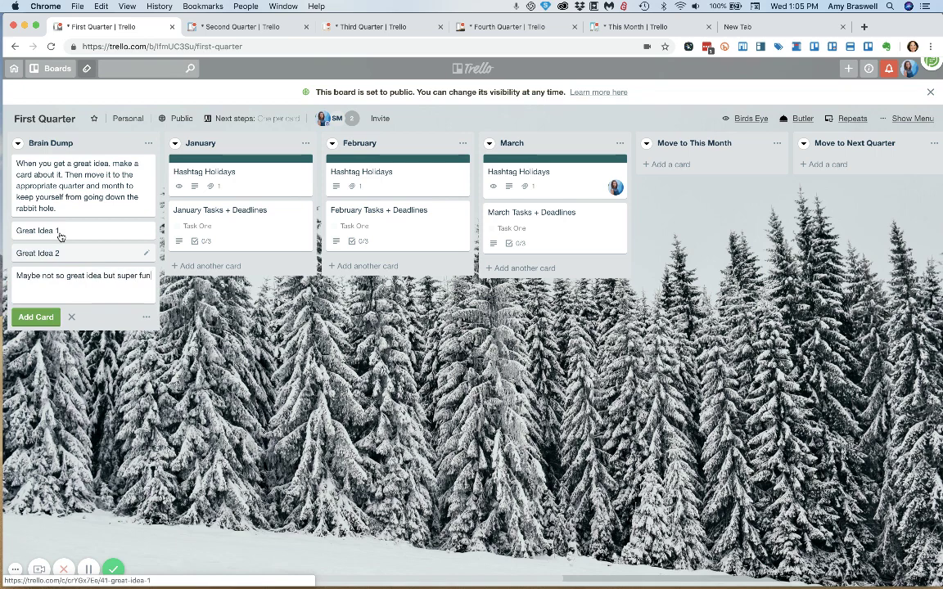
key(Return)
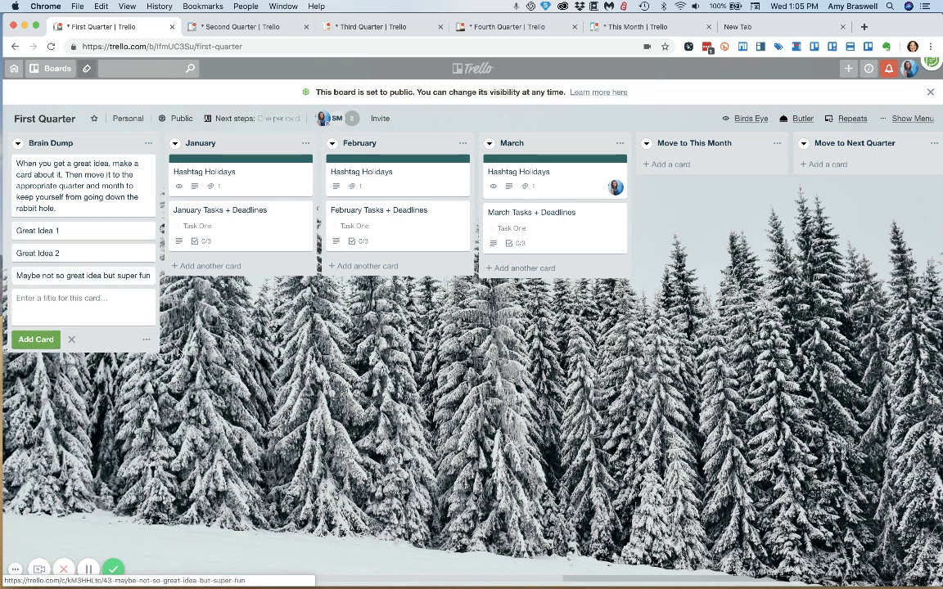
click(215, 316)
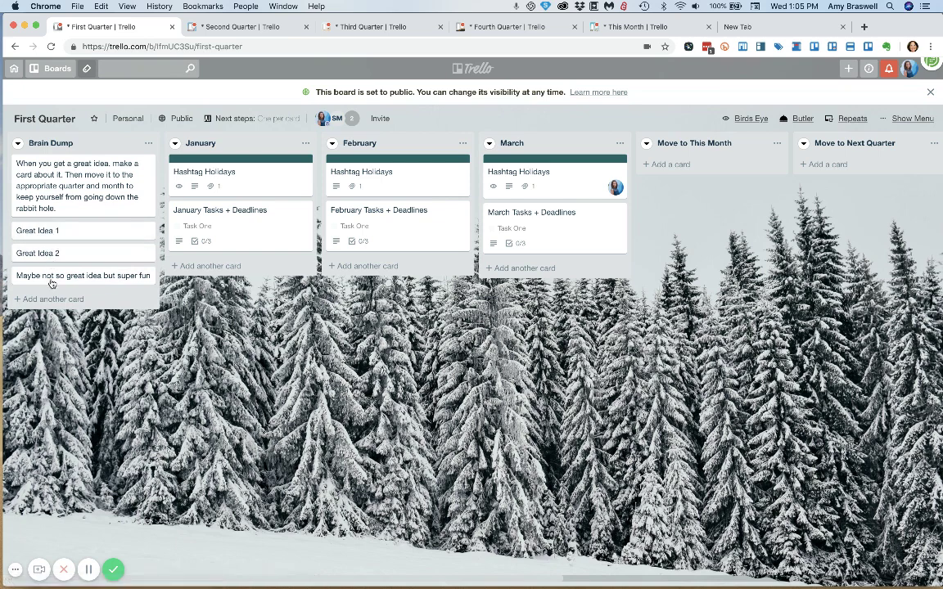
Step: View the details of the Great Idea 1 card and close it without adding a description
click(56, 236)
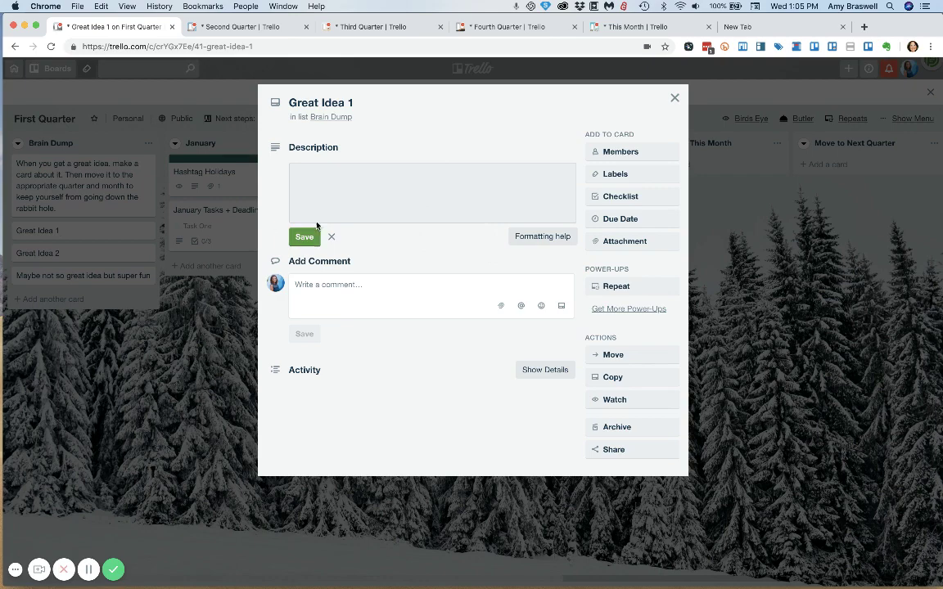
click(154, 389)
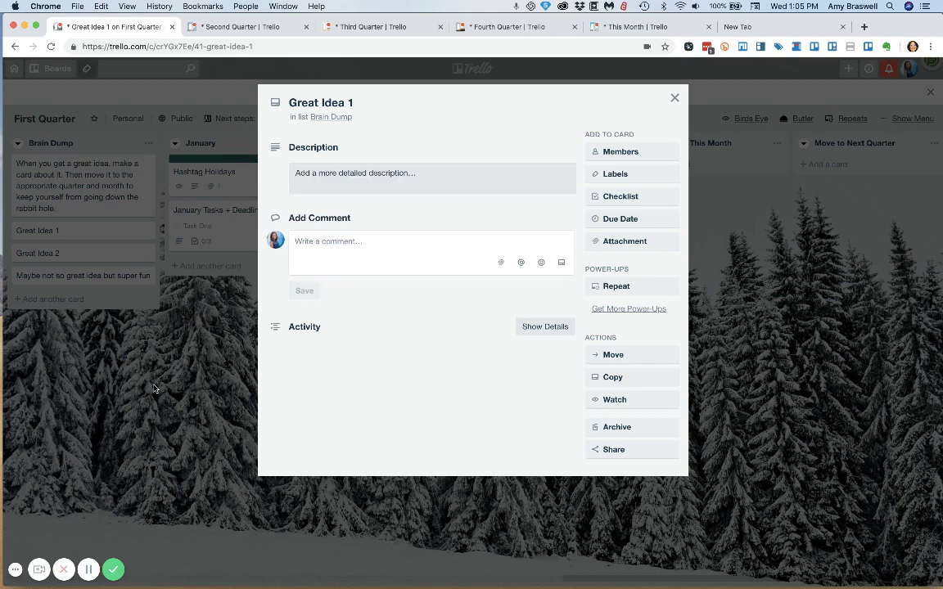
click(154, 388)
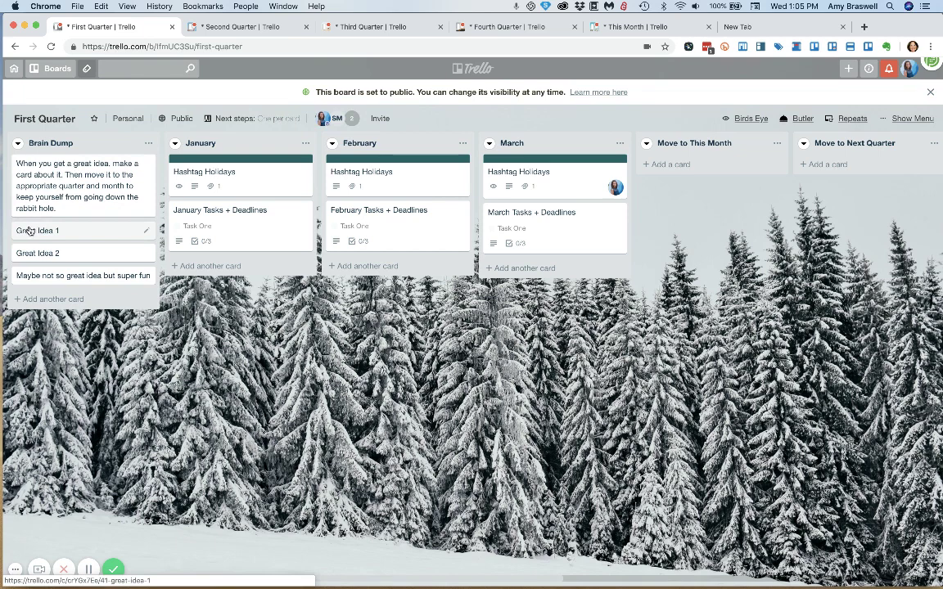
Step: Move Great Idea 1 to the head of the January list and review the January Tasks + Deadlines card
drag(30, 231, 189, 167)
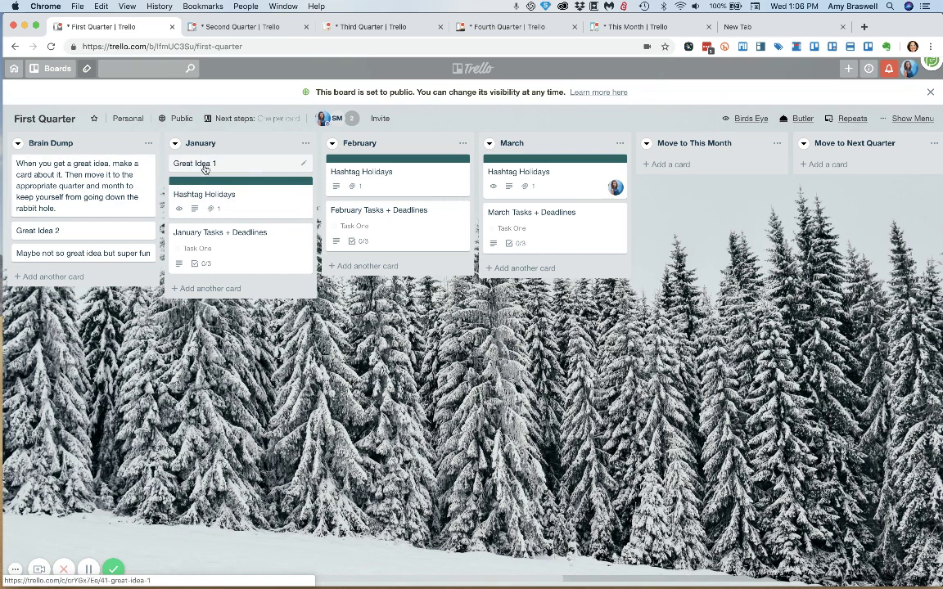
click(219, 229)
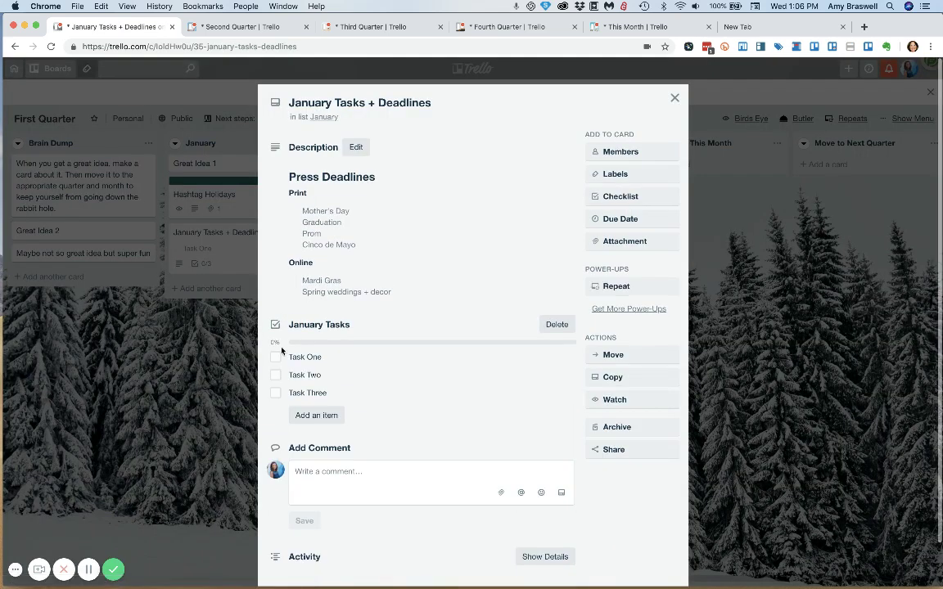
click(177, 371)
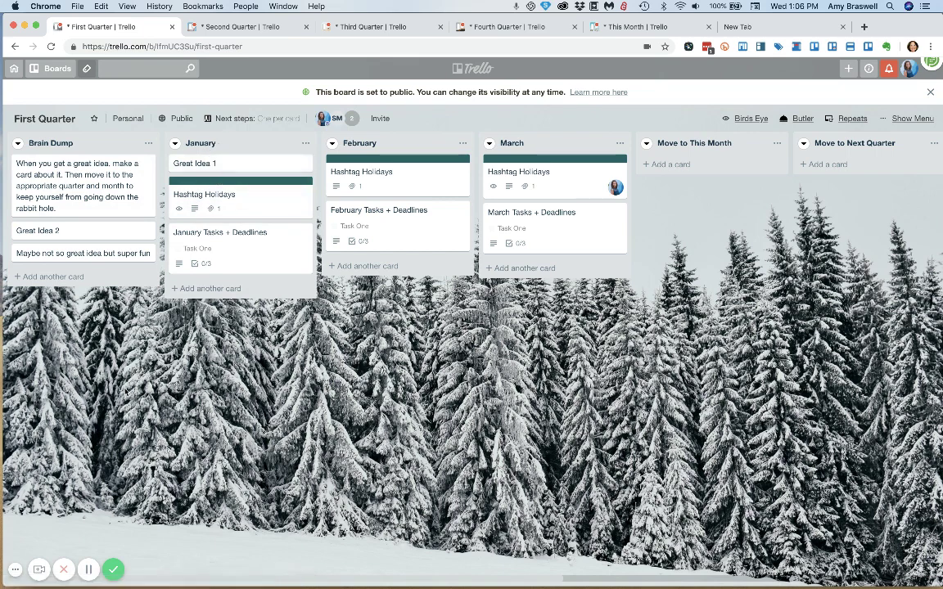
Step: Add a separator card titled "***HIGH PRIORITY***" to the January list
click(204, 288)
text(**)
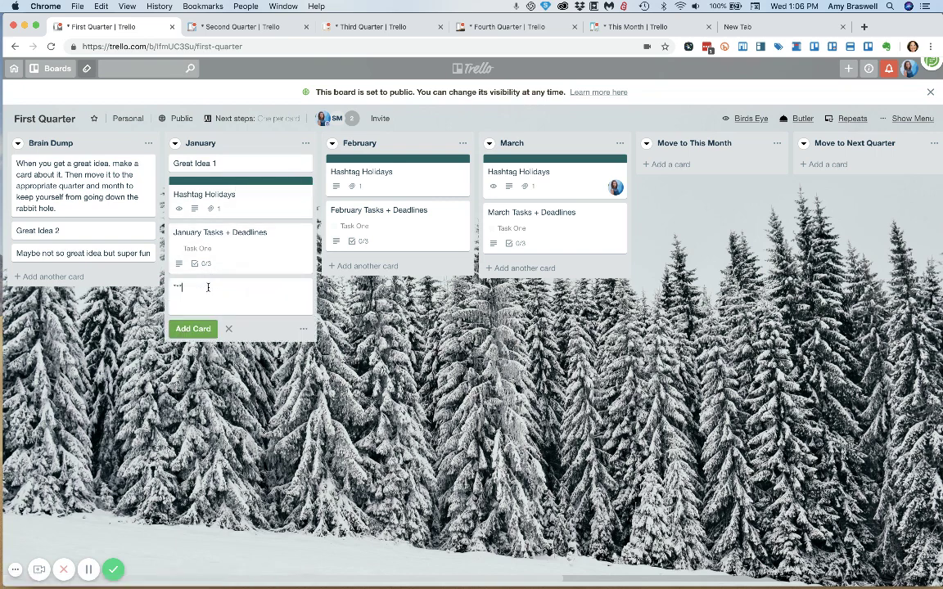
key(BackSpace)
key(BackSpace)
text(OERITY)
key(BackSpace)
key(BackSpace)
key(BackSpace)
key(BackSpace)
text(RIETY)
key(BackSpace)
text(TY**)
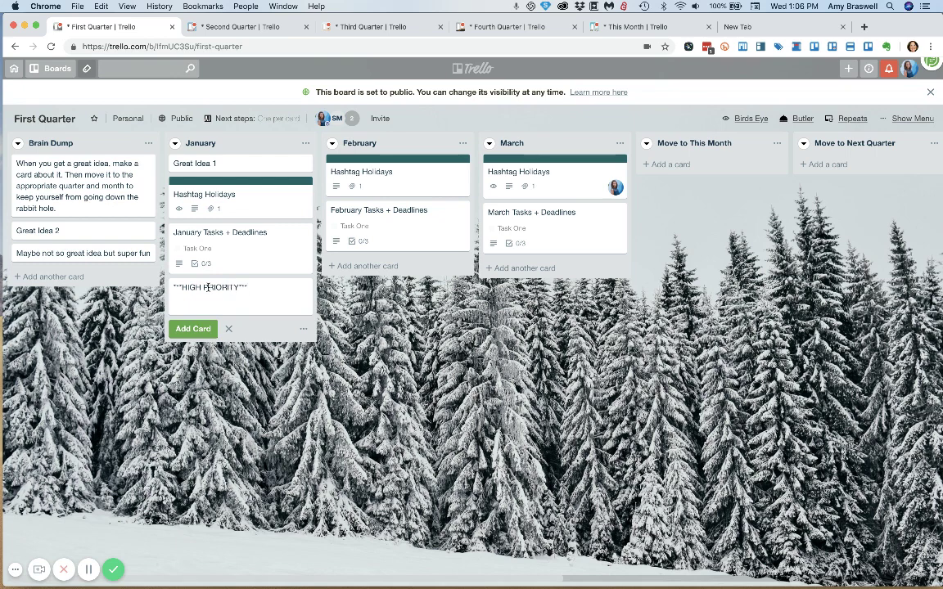
key(Return)
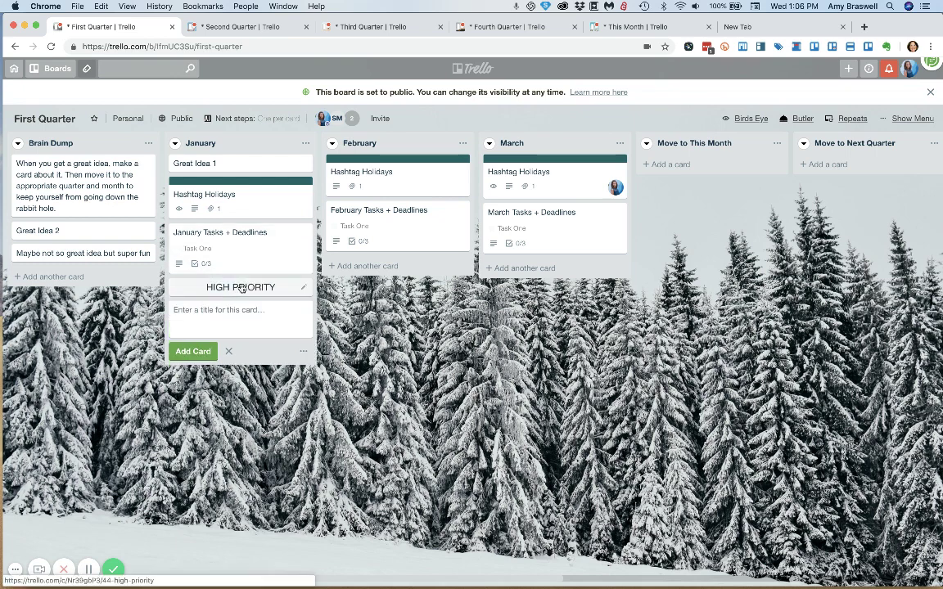
Step: Give the HIGH PRIORITY card the green label and move it above Great Idea 1 in January
click(242, 287)
click(609, 178)
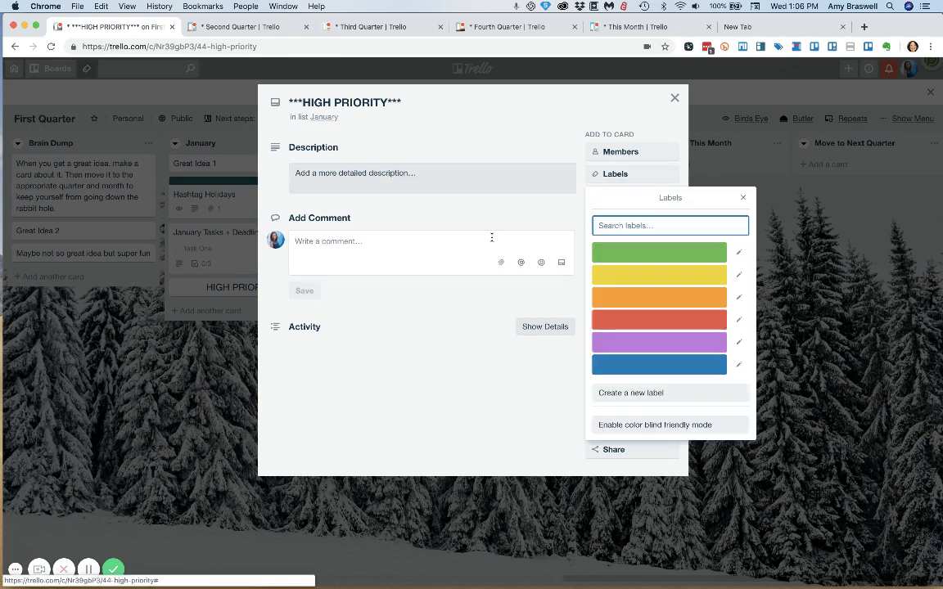
click(646, 259)
click(149, 418)
click(139, 381)
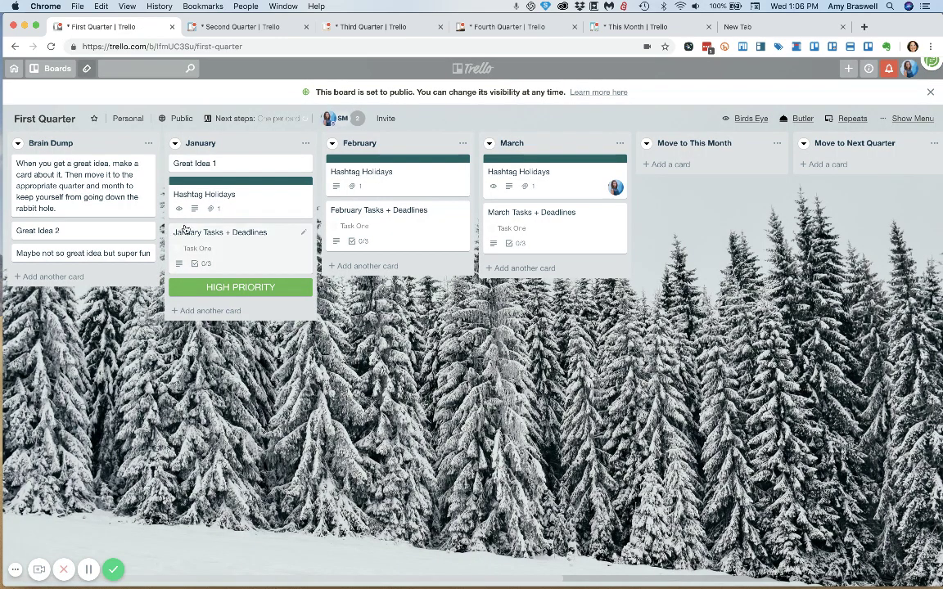
drag(237, 287, 229, 165)
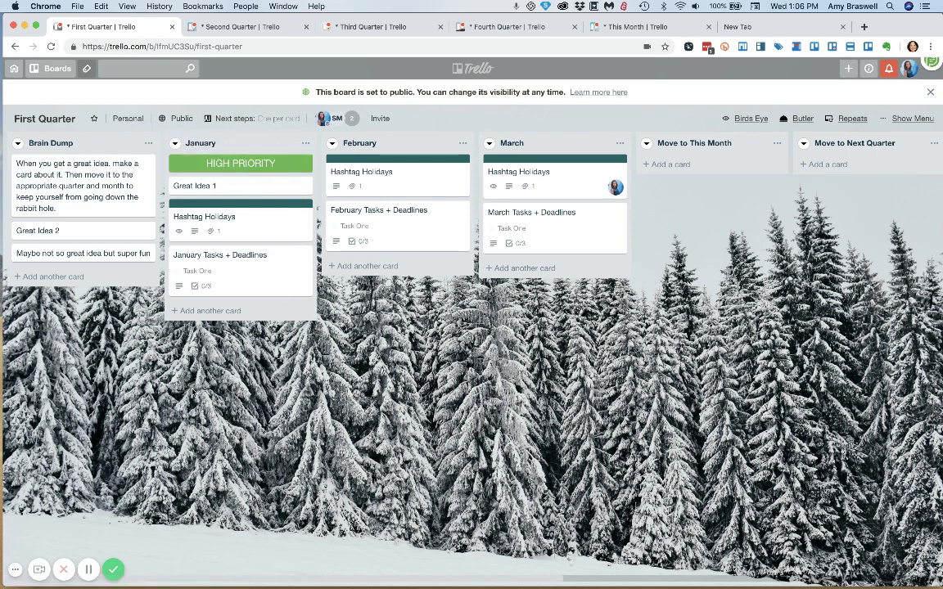
Step: Add a separator card titled "***LOW PRIORITY***" to the January list
click(211, 311)
text(1)
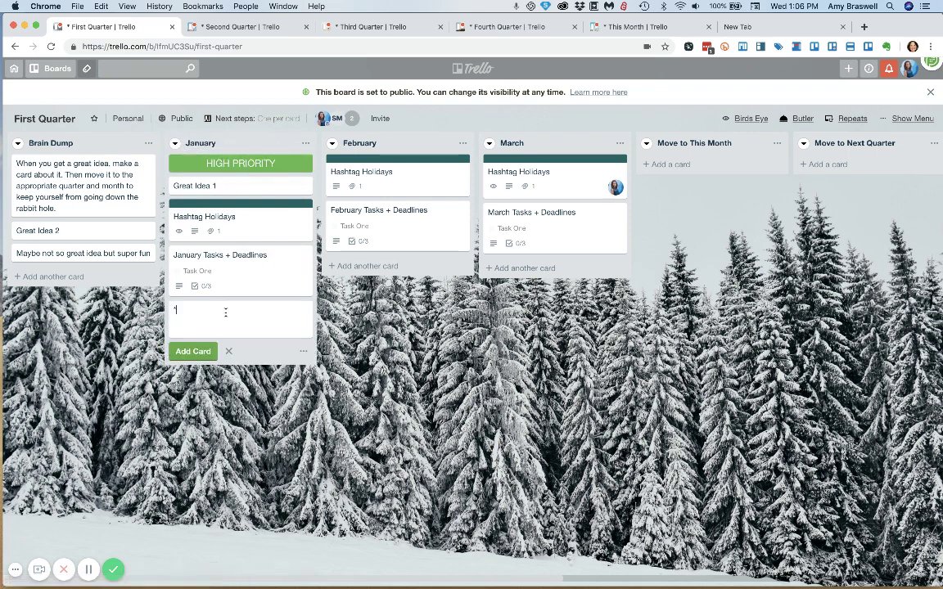
text(*LOW PRIORITY**)
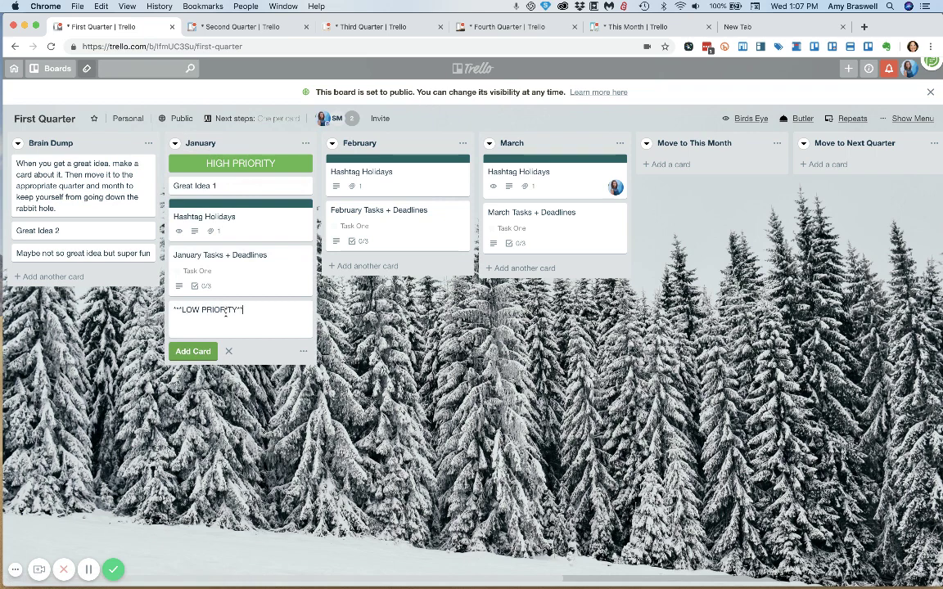
text(*)
key(Return)
Step: Give the LOW PRIORITY card the yellow label and move it directly below Great Idea 1 in January
click(197, 310)
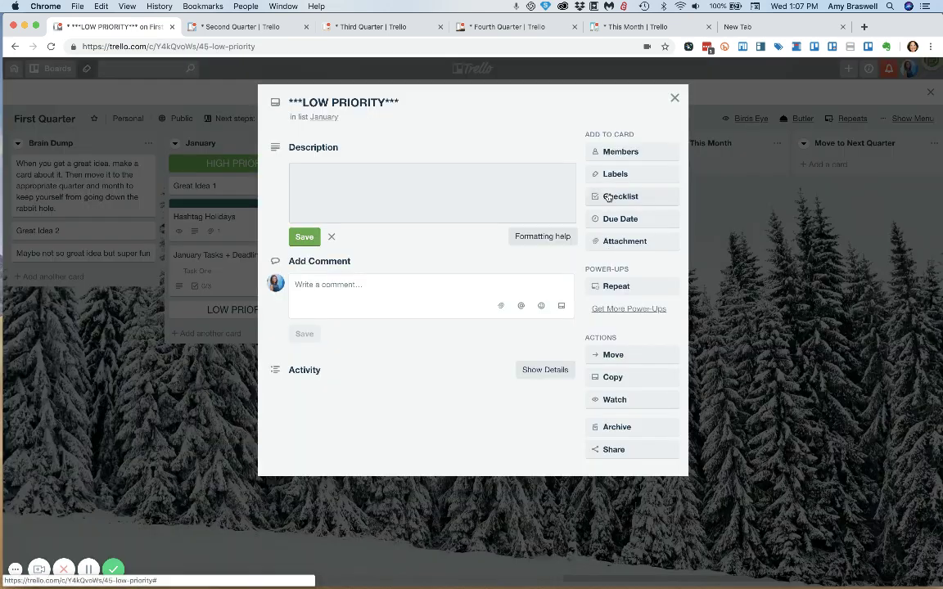
click(609, 174)
click(622, 277)
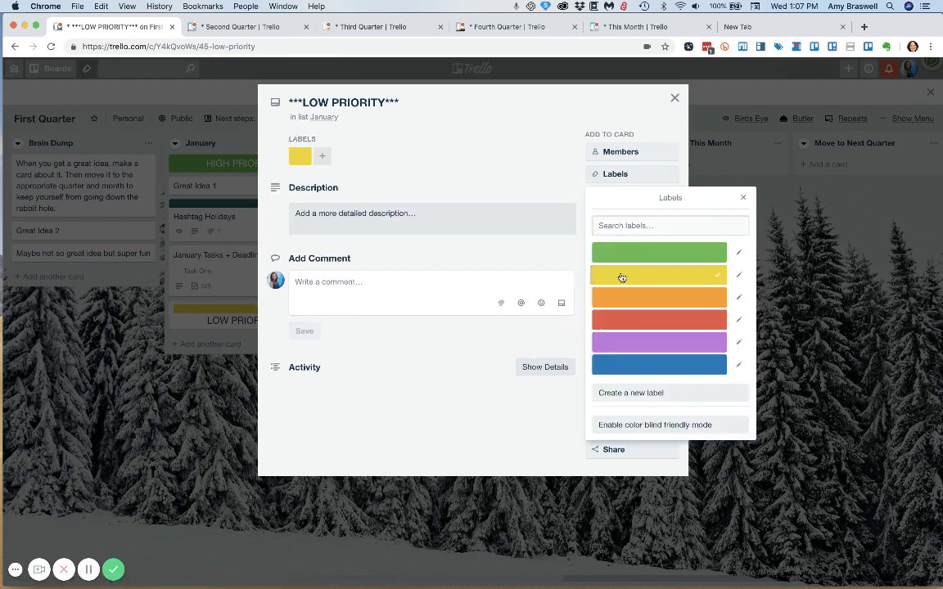
click(179, 385)
click(205, 315)
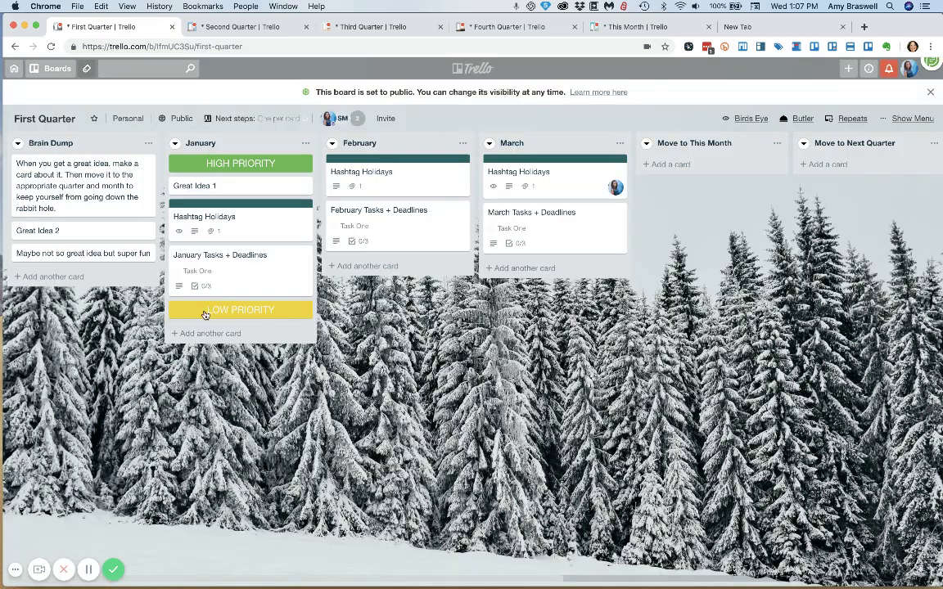
drag(204, 315, 228, 211)
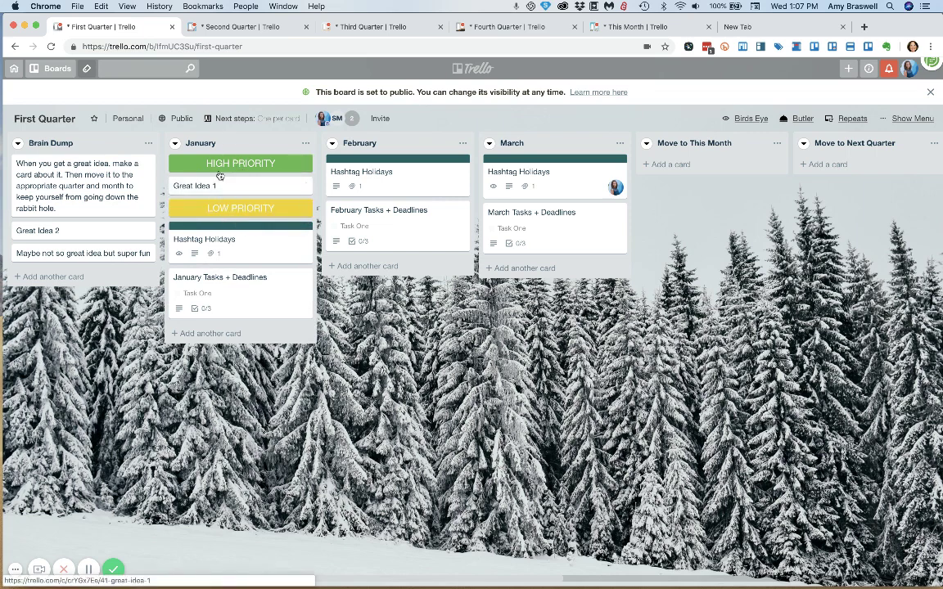
mouse_move(204, 186)
mouse_down()
mouse_move(204, 173)
mouse_move(205, 222)
mouse_move(207, 185)
mouse_up()
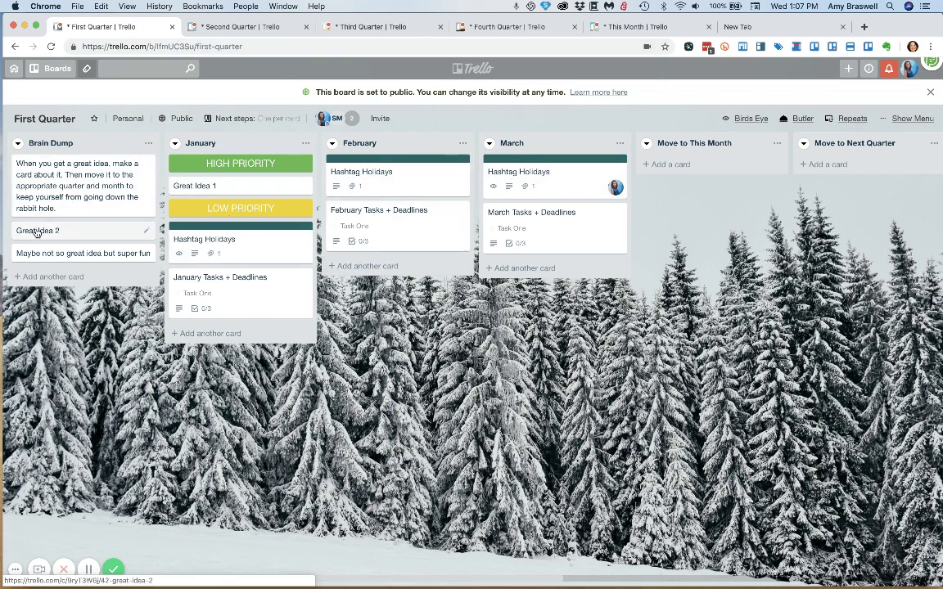
Step: Move Great Idea 2 to the Move to Next Quarter list and the "Maybe not so great idea" card to Move to This Month
drag(36, 233, 752, 163)
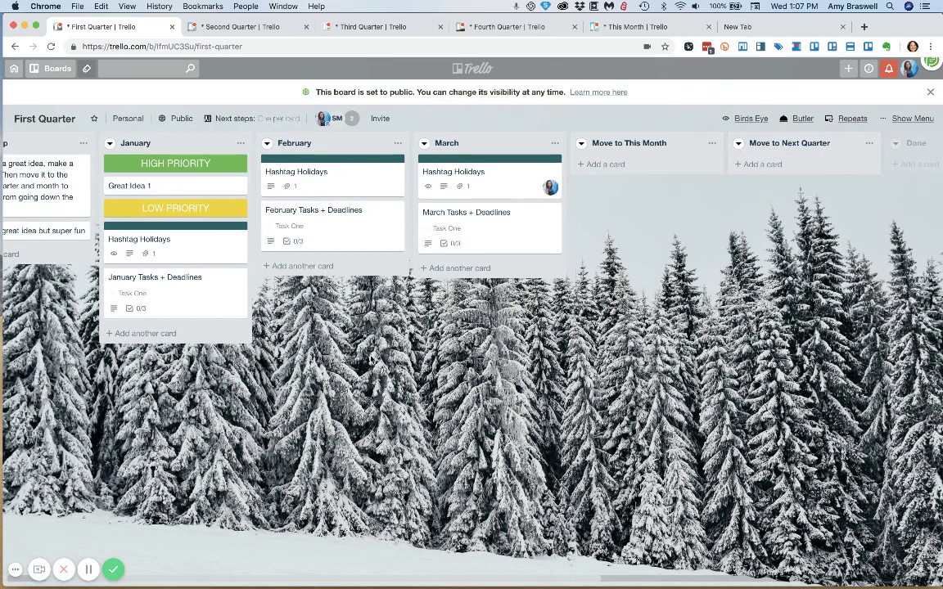
scroll(311, 383, left, 1)
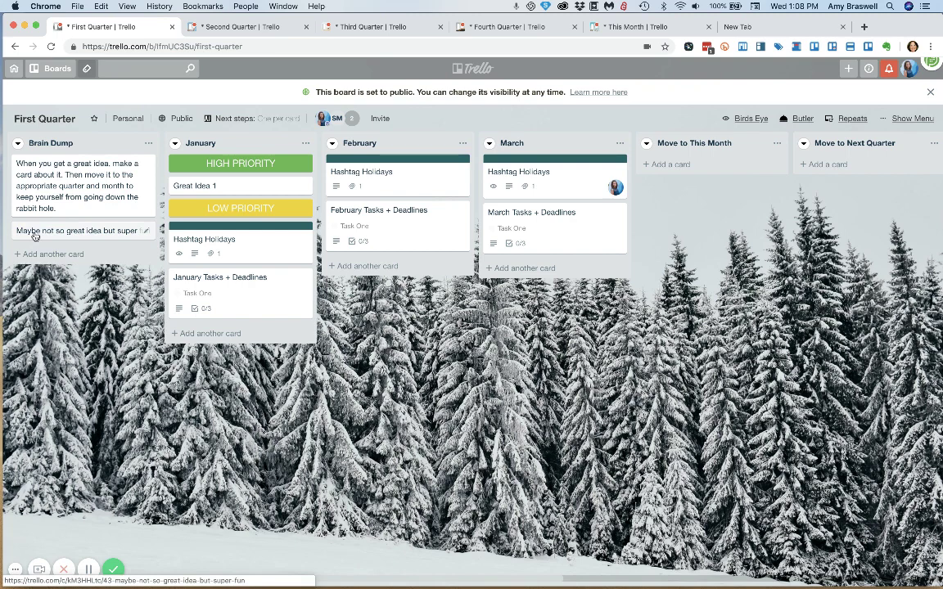
drag(36, 234, 674, 164)
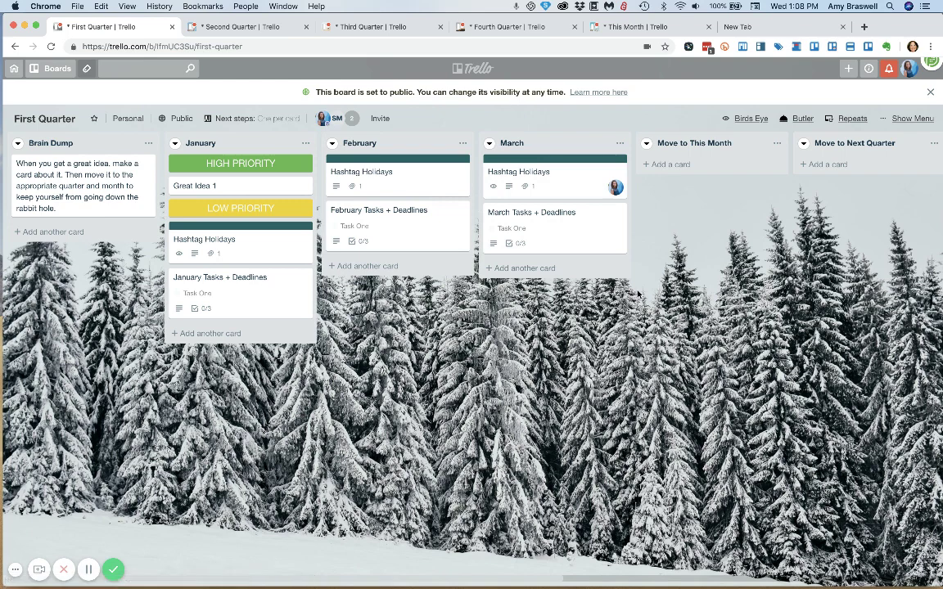
scroll(638, 295, right, 5)
scroll(638, 295, right, 1)
scroll(573, 344, left, 2)
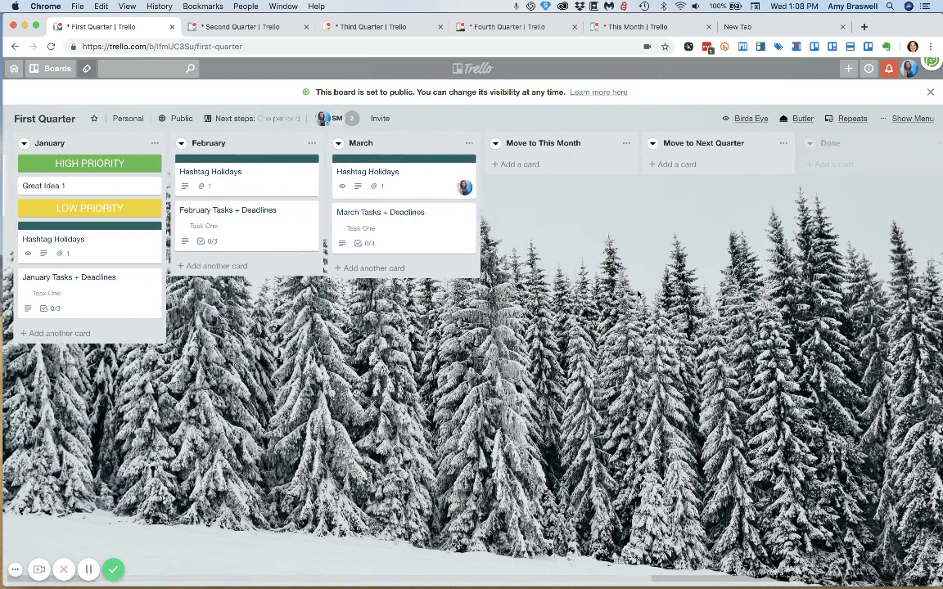
scroll(513, 383, right, 3)
scroll(513, 383, right, 3)
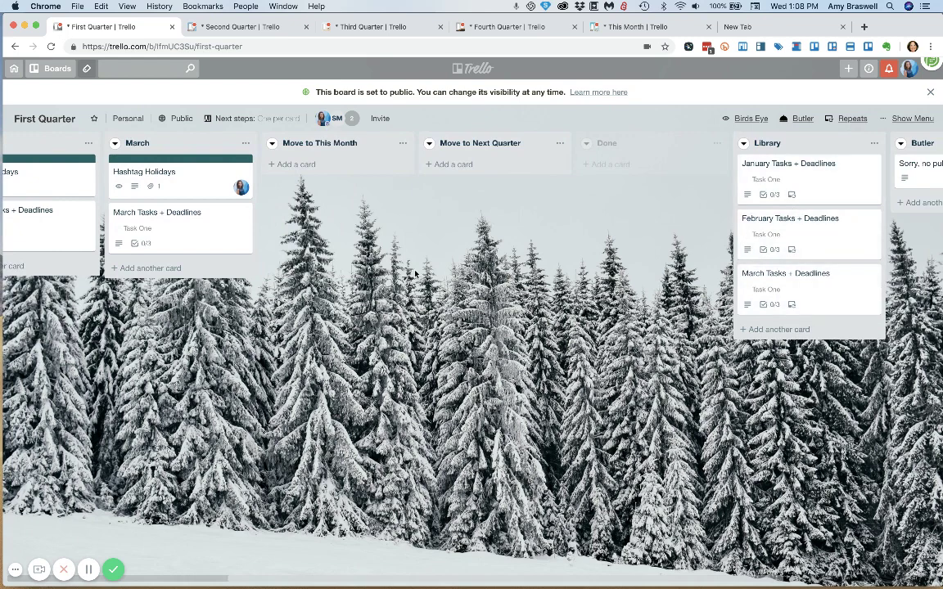
scroll(265, 298, left, 8)
scroll(293, 328, left, 2)
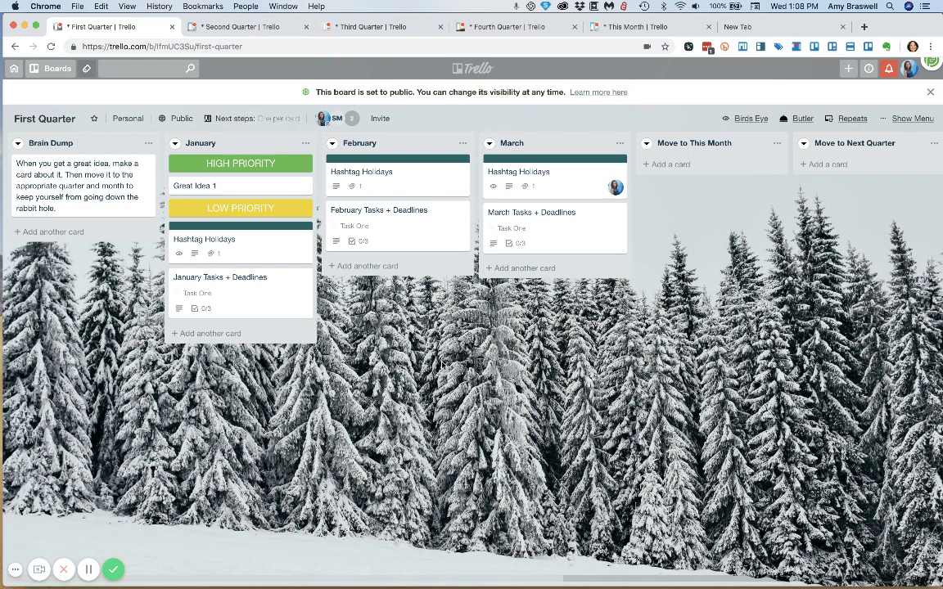
key(super+l)
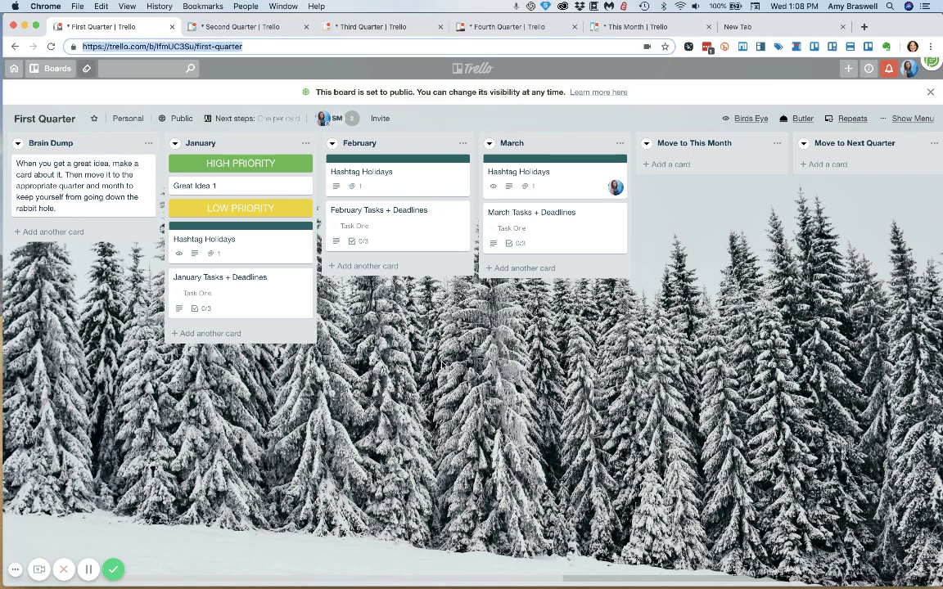
text(T)
key(BackSpace)
text(SE)
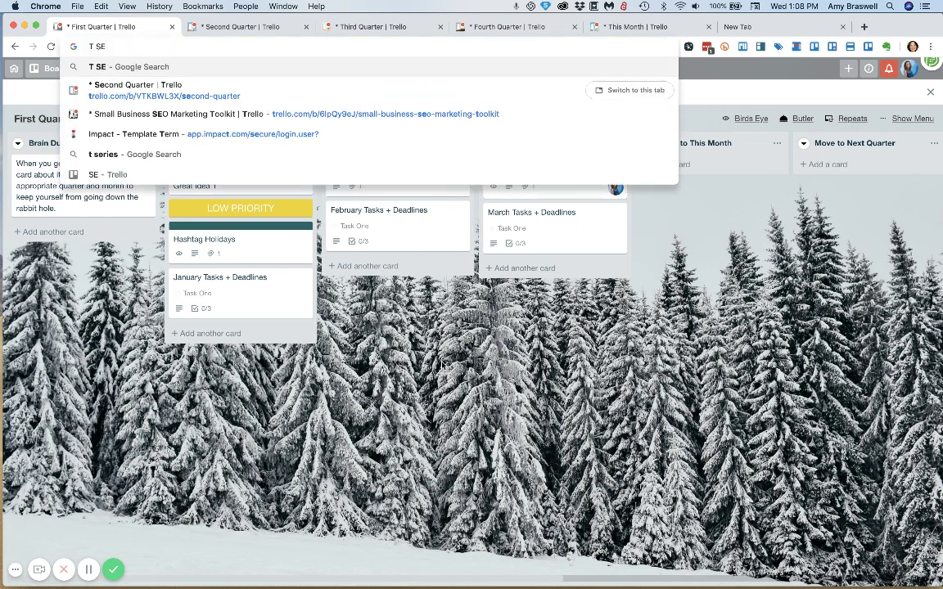
key(BackSpace)
key(BackSpace)
key(BackSpace)
key(BackSpace)
text(Trello )
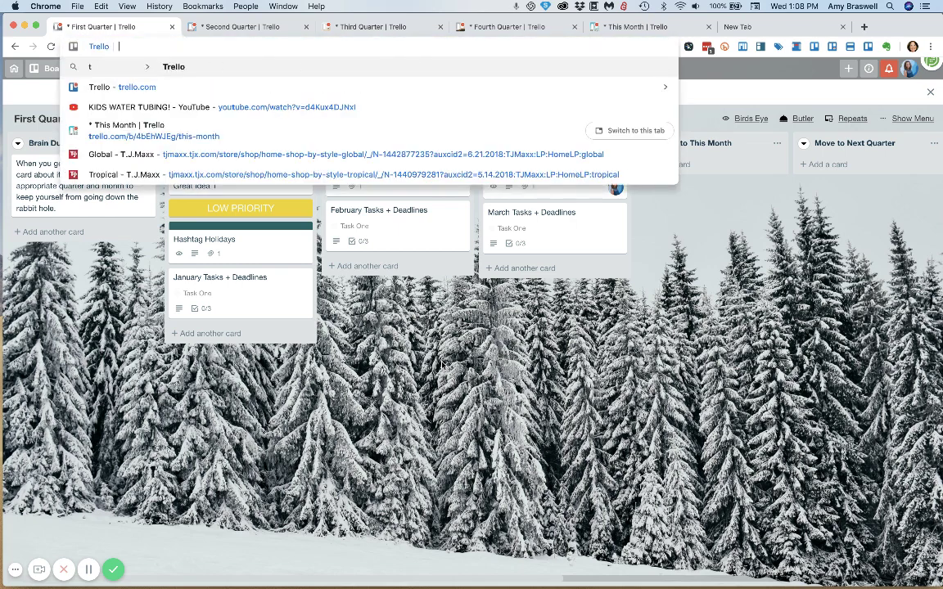
text(second quar)
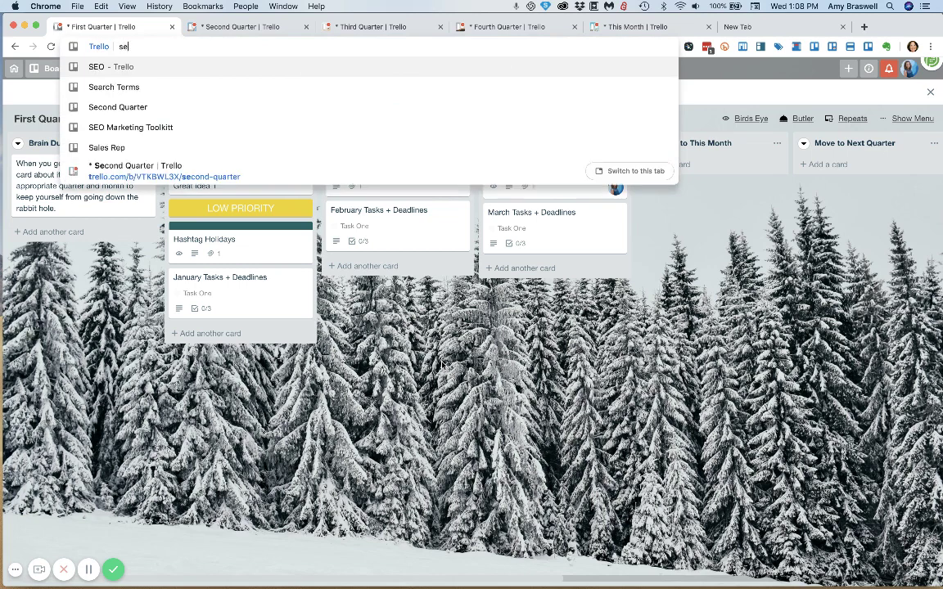
text(ter)
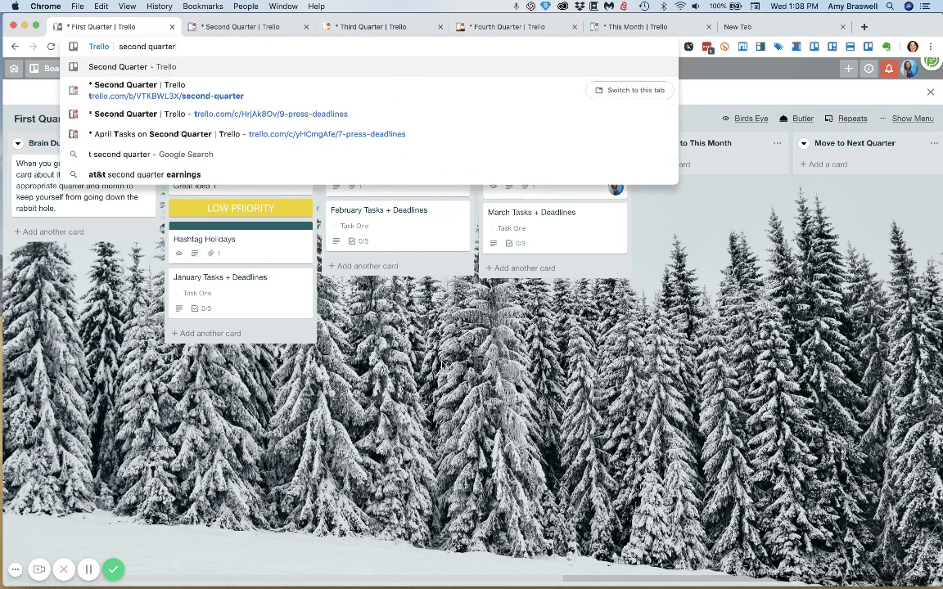
click(533, 377)
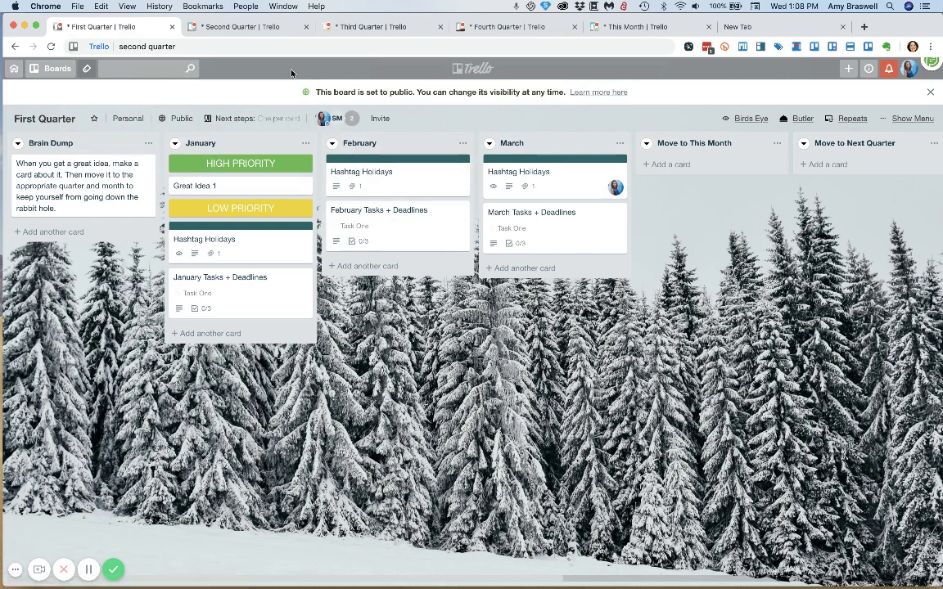
Step: On the Second Quarter board, add the cards "Fantastic Idea" and "Easter extravaganza" to the Brain Dump list
click(251, 30)
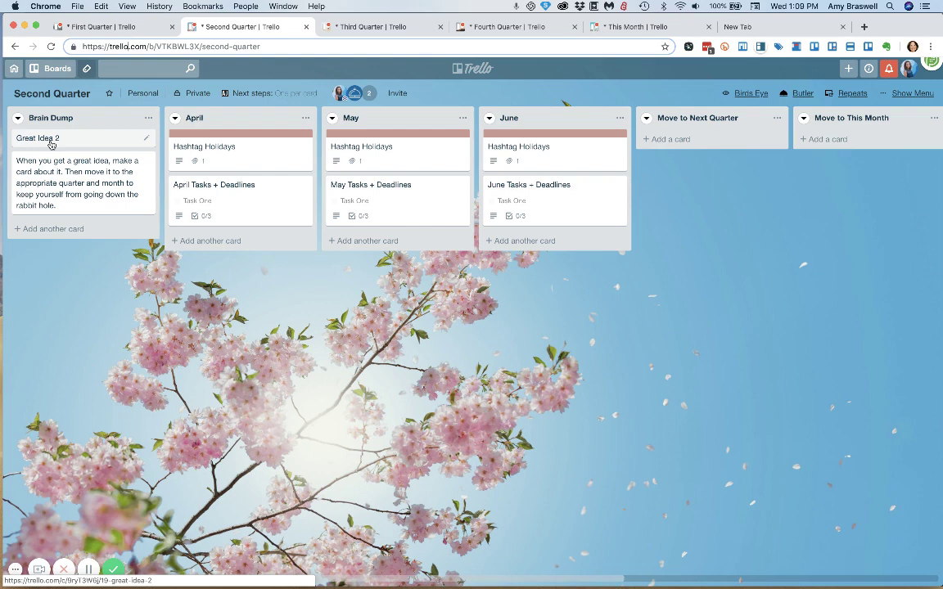
click(47, 229)
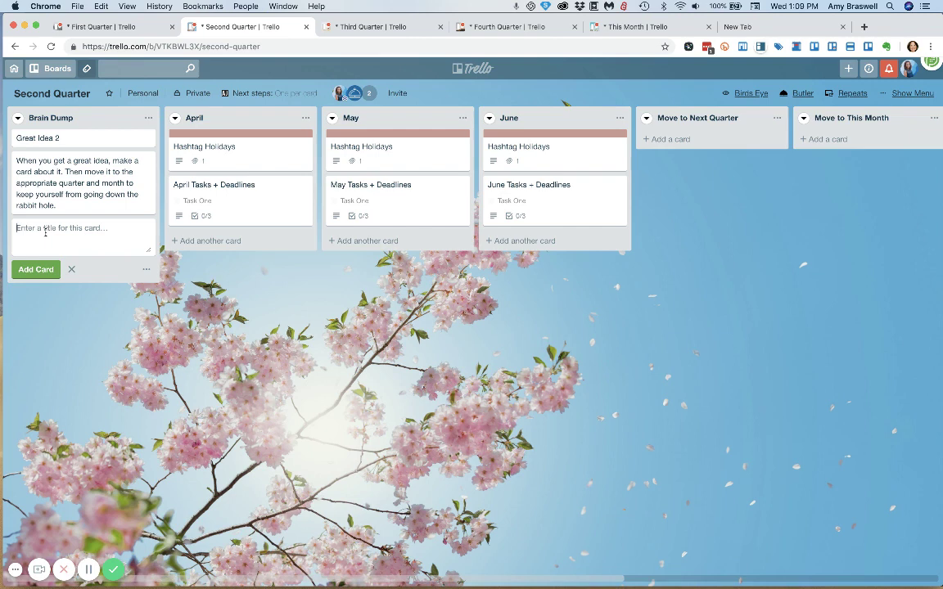
text(Fantastic Idea)
key(Return)
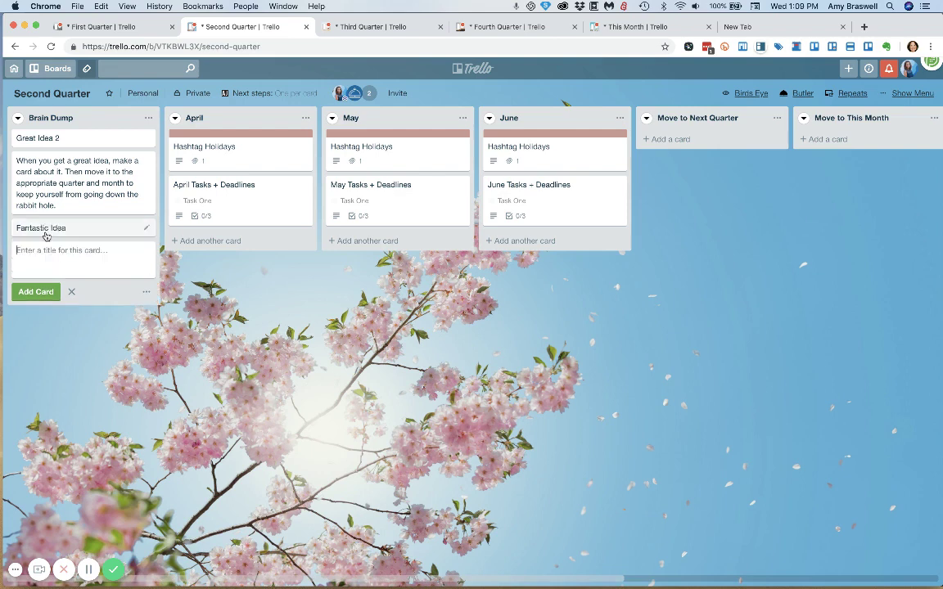
text(Easter extravaganz)
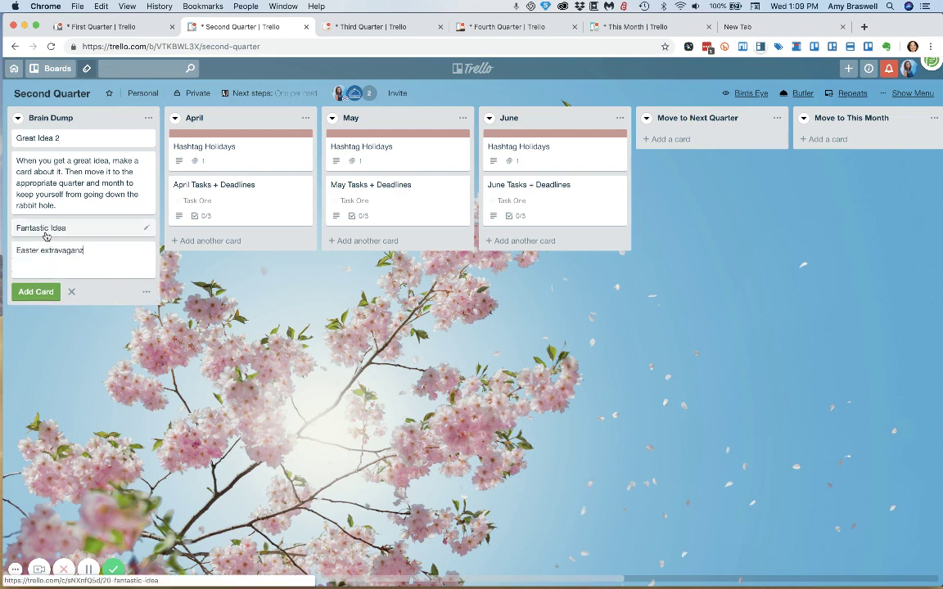
text(a)
key(Return)
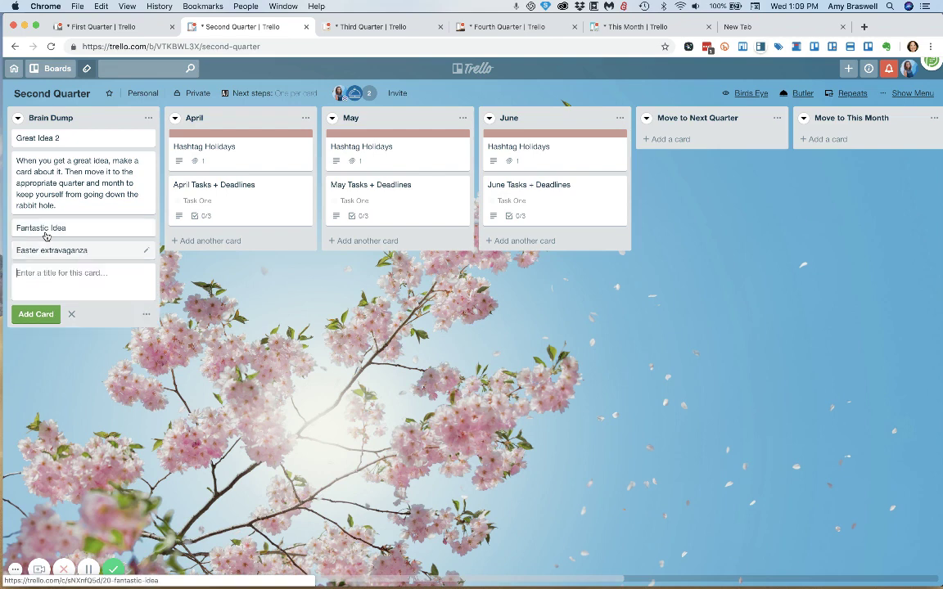
Step: Add a "Mother's Day giveaway" card to the Brain Dump list
text(Motehr's)
key(BackSpace)
key(BackSpace)
key(BackSpace)
text(her's Day giveaway)
key(Return)
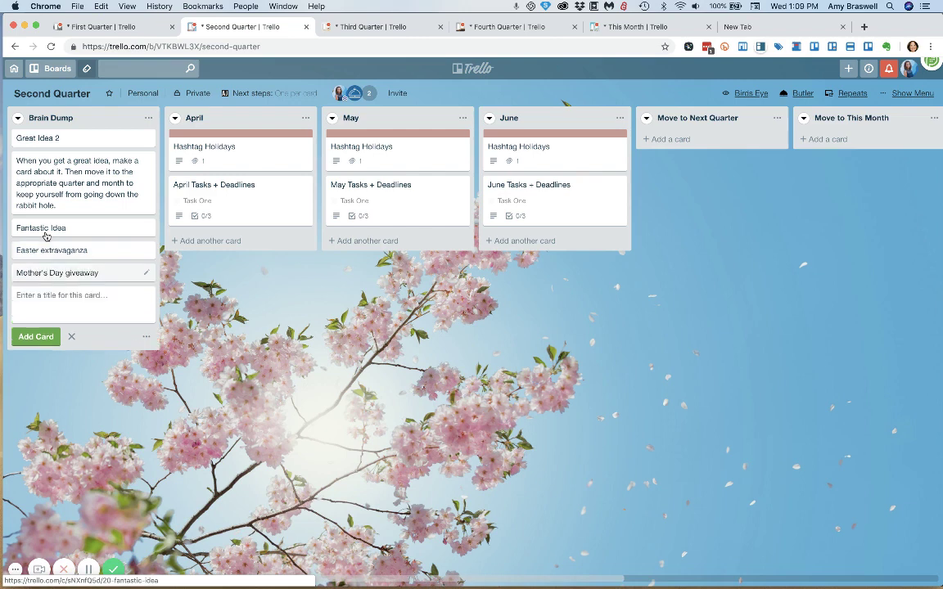
click(147, 385)
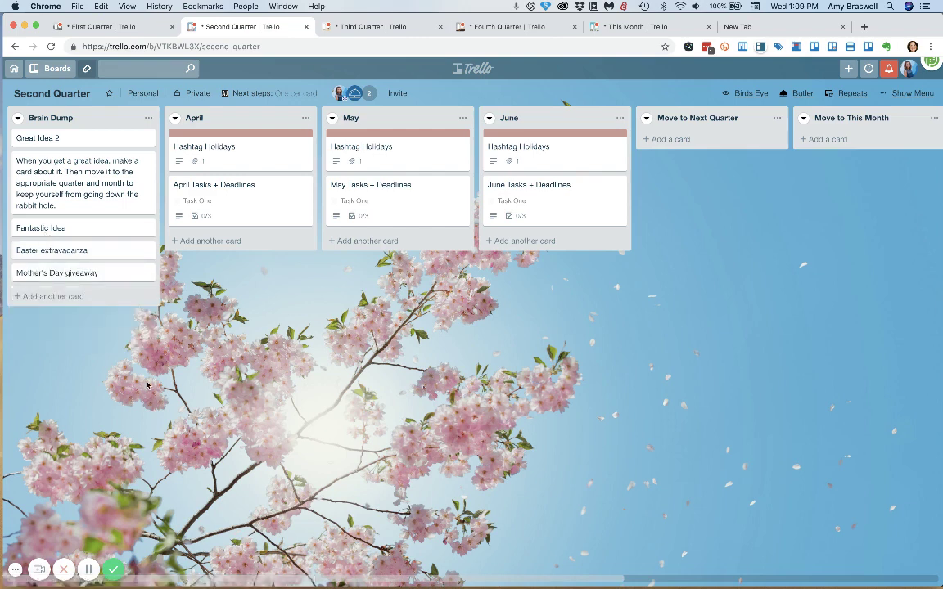
Step: Add the cards "Christmas stuff" and "back to school blog" to the Brain Dump list
click(63, 296)
text(Christmas)
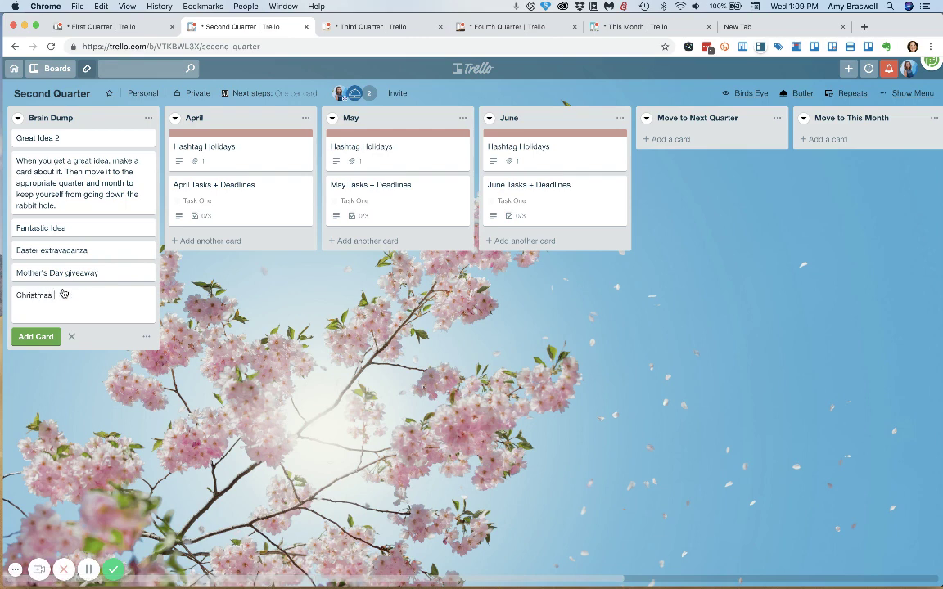
text( stuff)
key(Return)
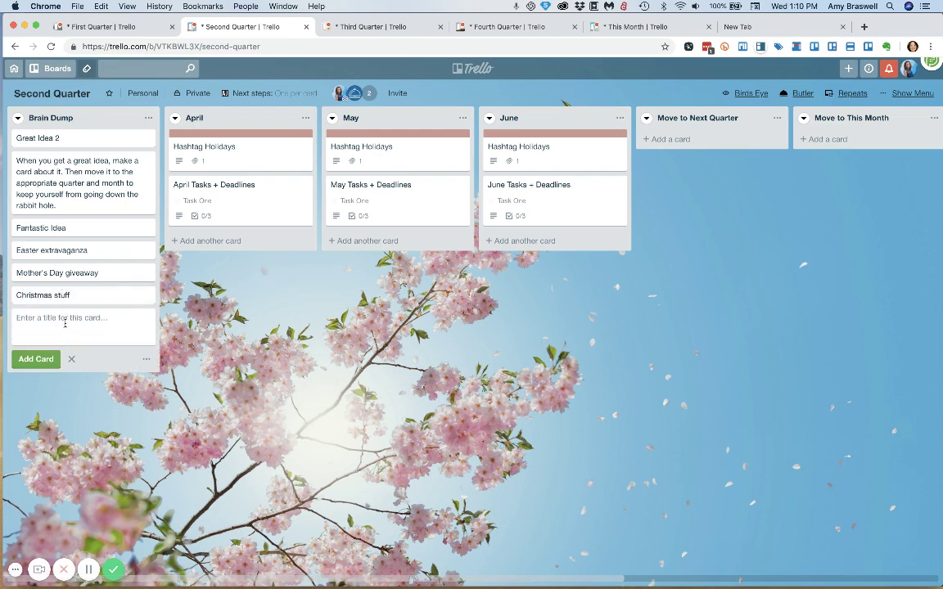
text(back to school blog)
key(Return)
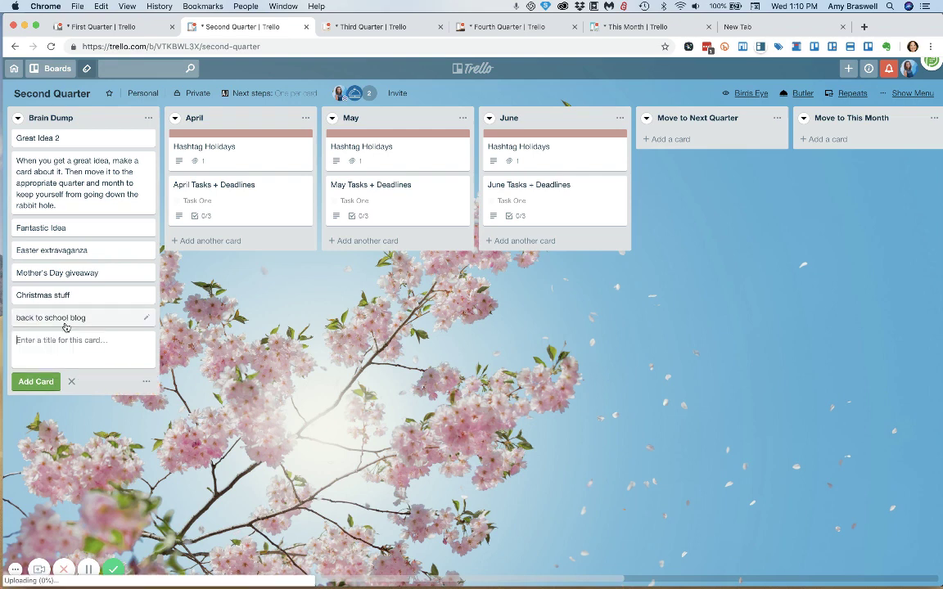
click(287, 335)
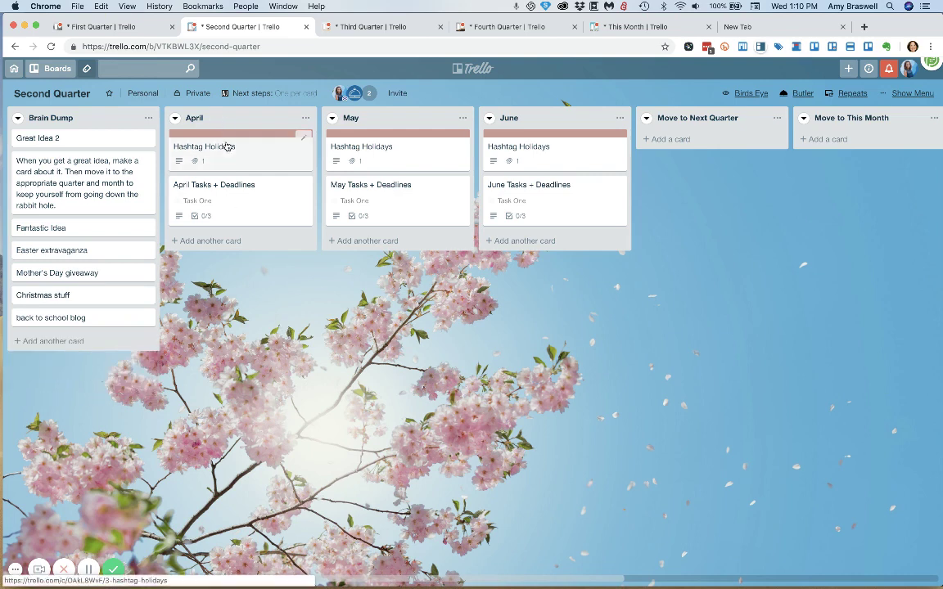
Step: Review the details of the Hashtag Holidays card in the April list and close it
click(227, 145)
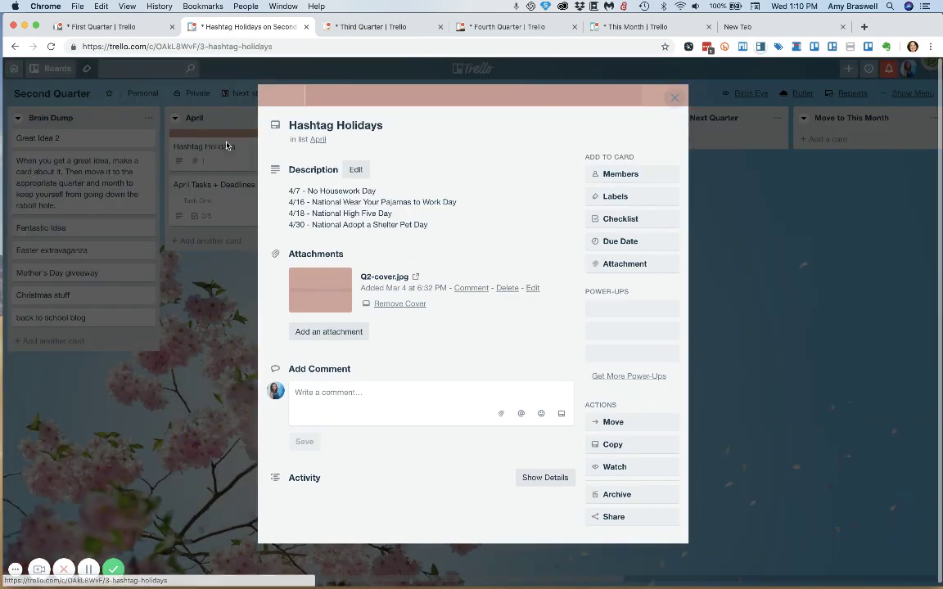
click(215, 311)
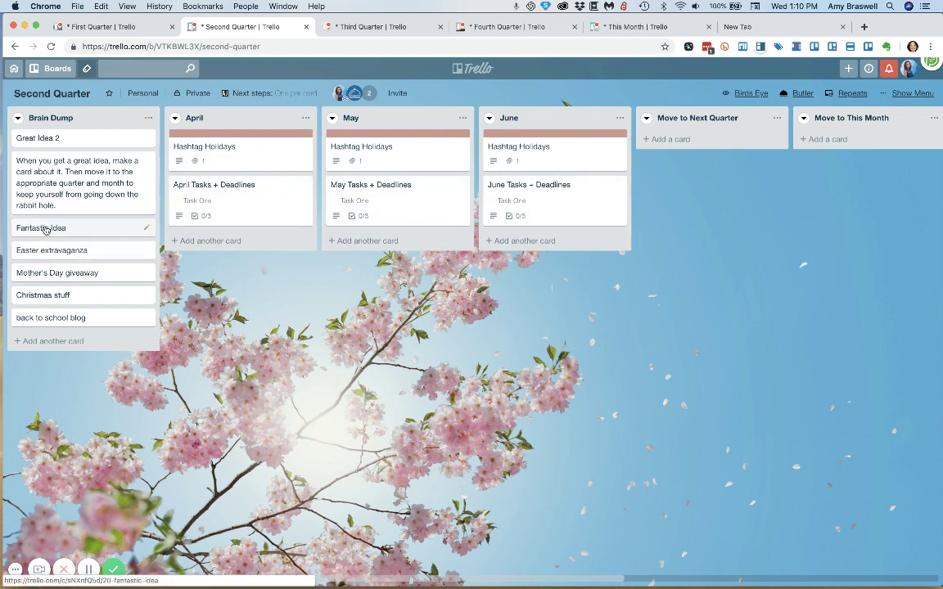
Step: Move the Fantastic Idea card from Brain Dump to Move to This Month and check the card shown in that list
drag(44, 228, 855, 139)
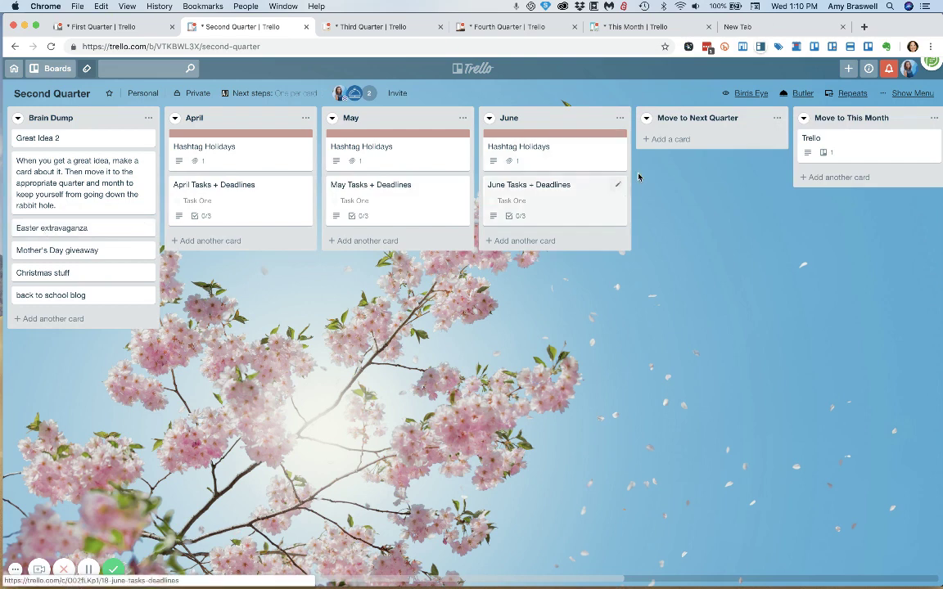
click(825, 141)
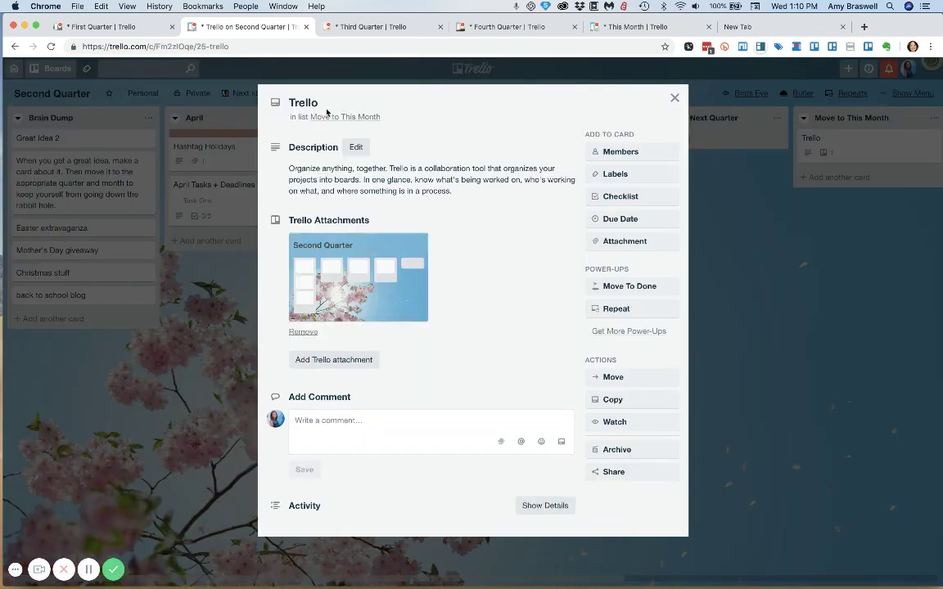
click(676, 103)
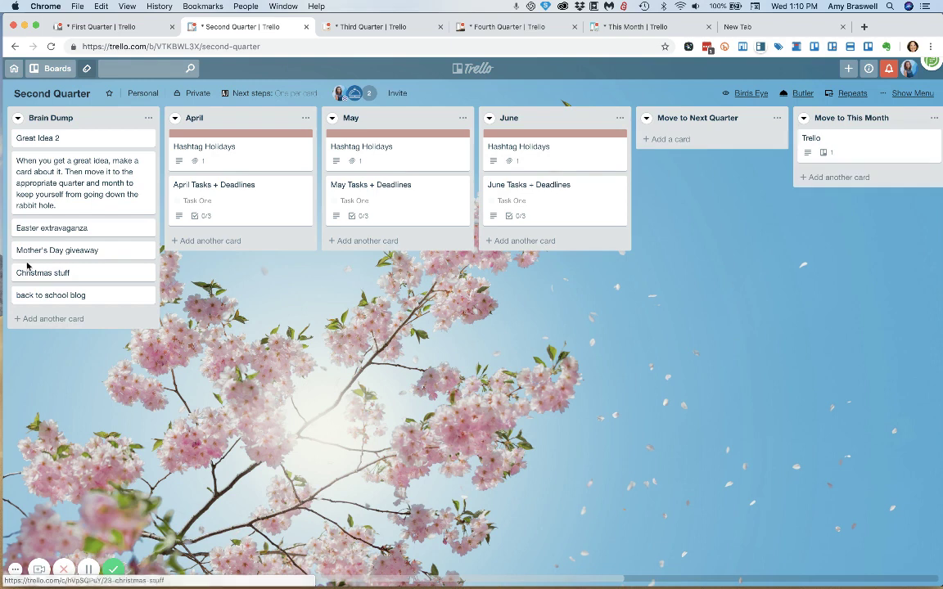
Step: Add another "Fantastic Idea" card to Brain Dump and move it to the Move to Next Quarter list
click(41, 318)
text(H)
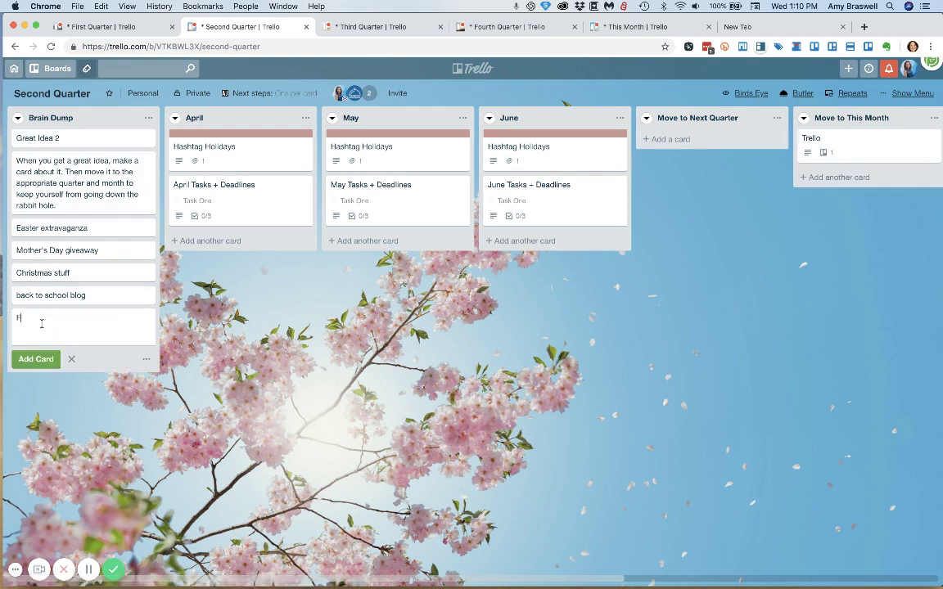
text(antastic Idea)
key(Return)
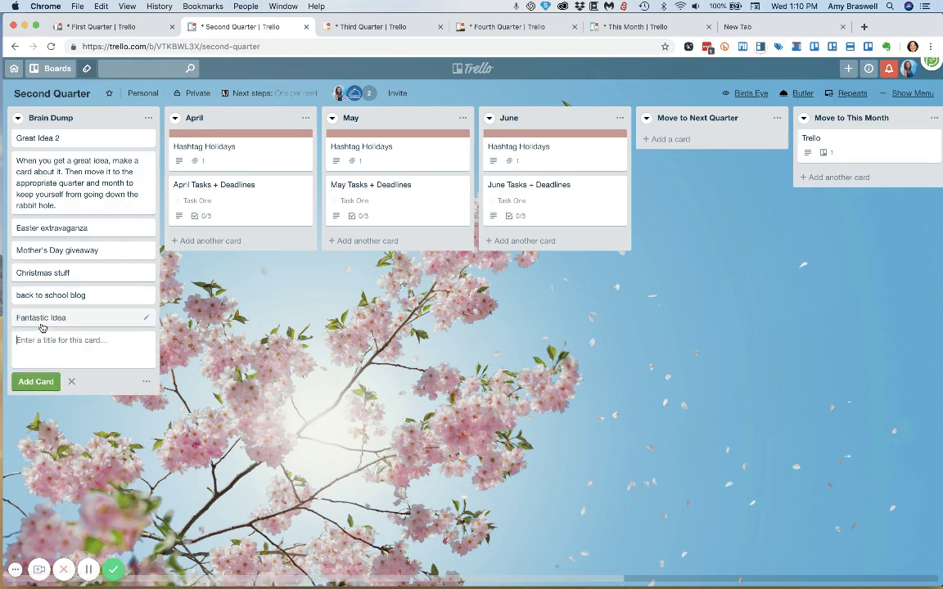
key(Escape)
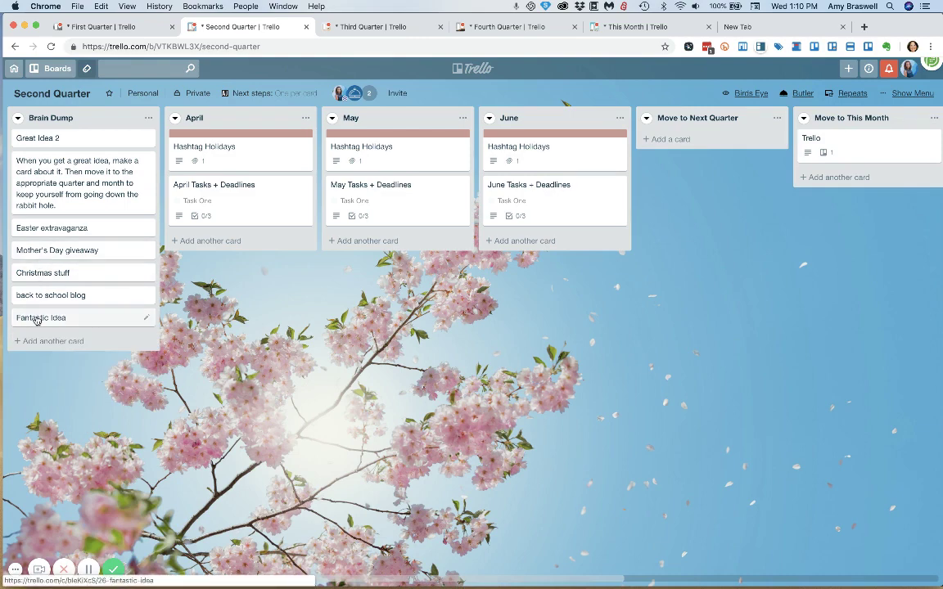
drag(36, 318, 714, 182)
scroll(364, 309, left, 3)
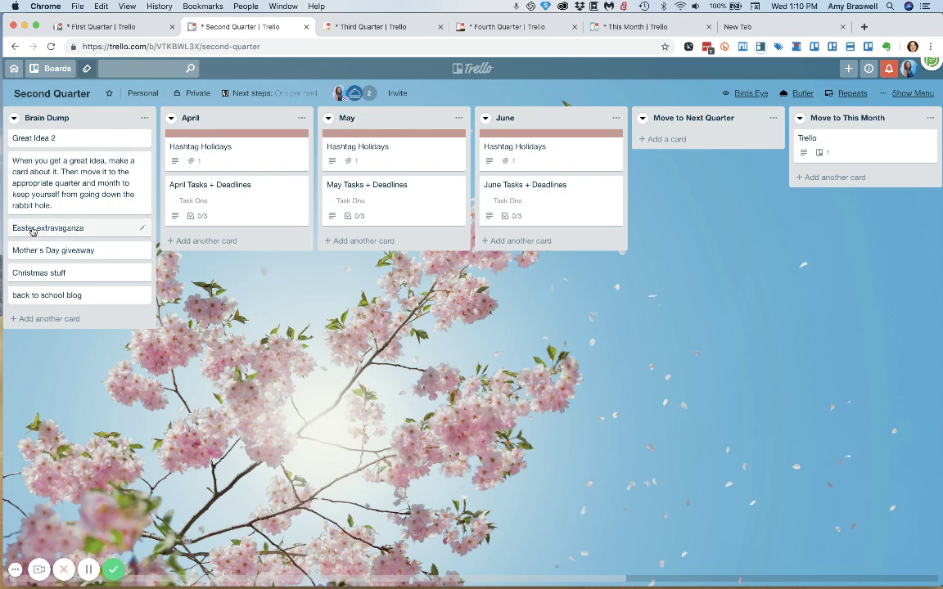
Step: Move the Easter extravaganza card to the top of April and the Mother's Day giveaway card to the top of May
drag(82, 228, 191, 139)
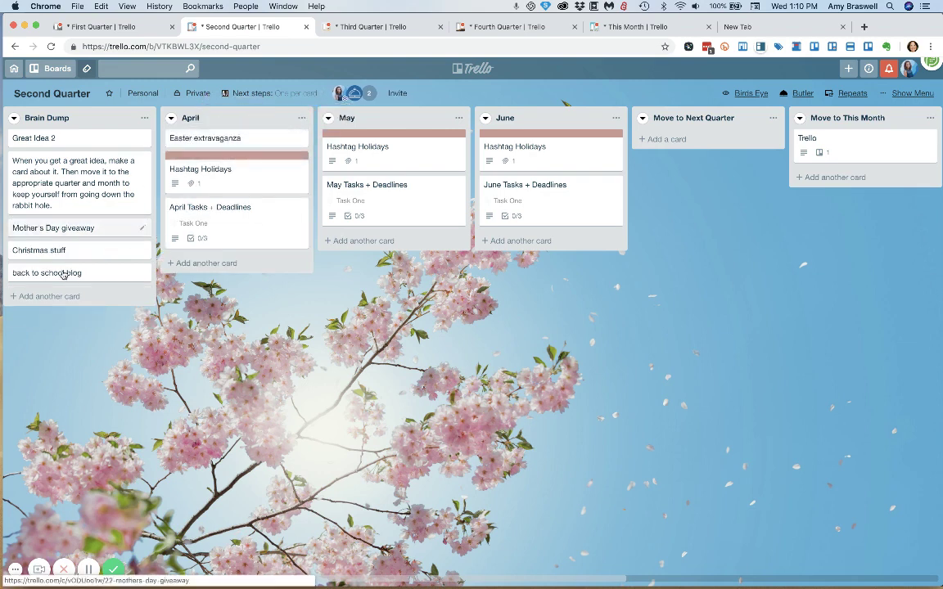
drag(57, 227, 352, 141)
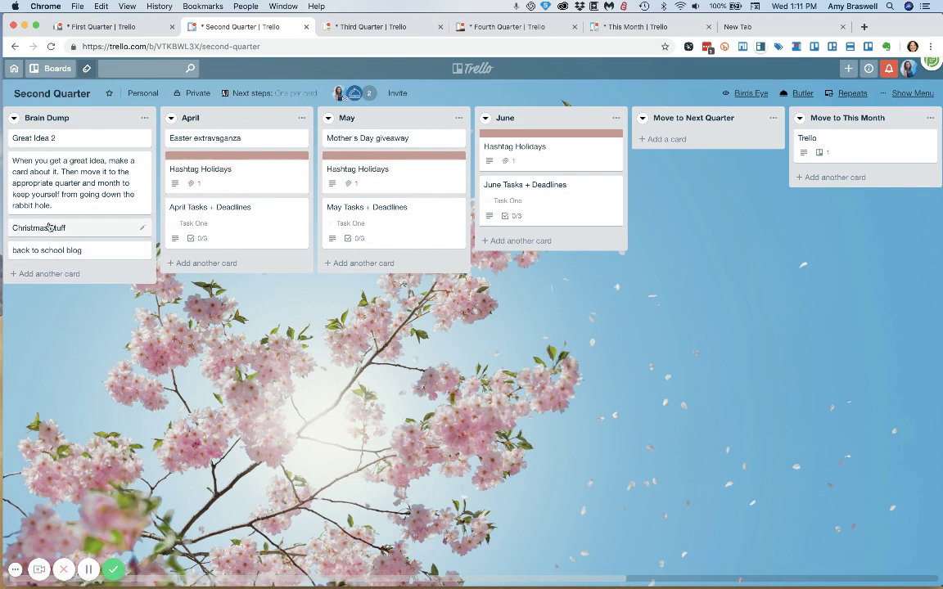
Step: Move the "Christmas stuff" and "back to school blog" cards from Brain Dump to Move to Next Quarter
drag(59, 228, 675, 145)
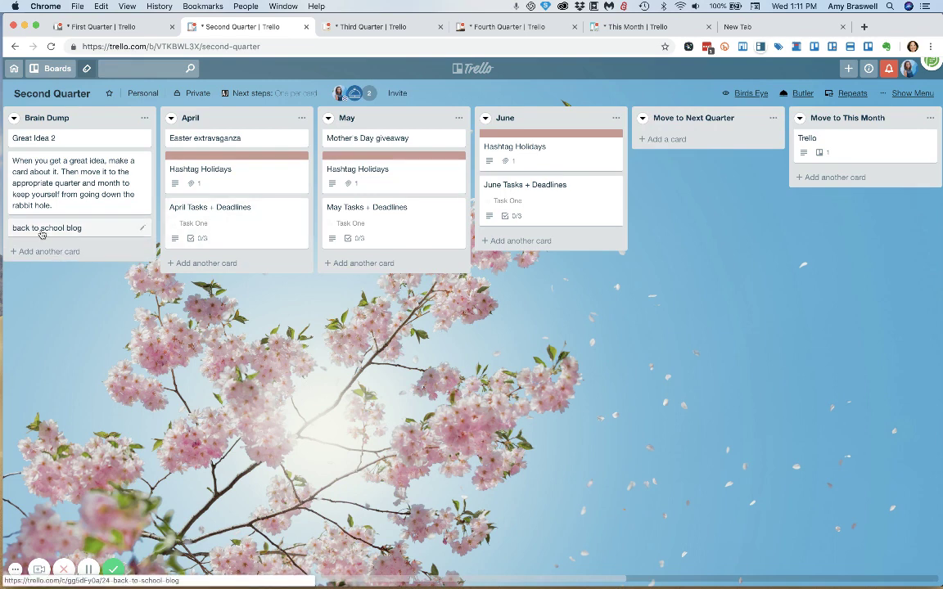
drag(42, 235, 671, 143)
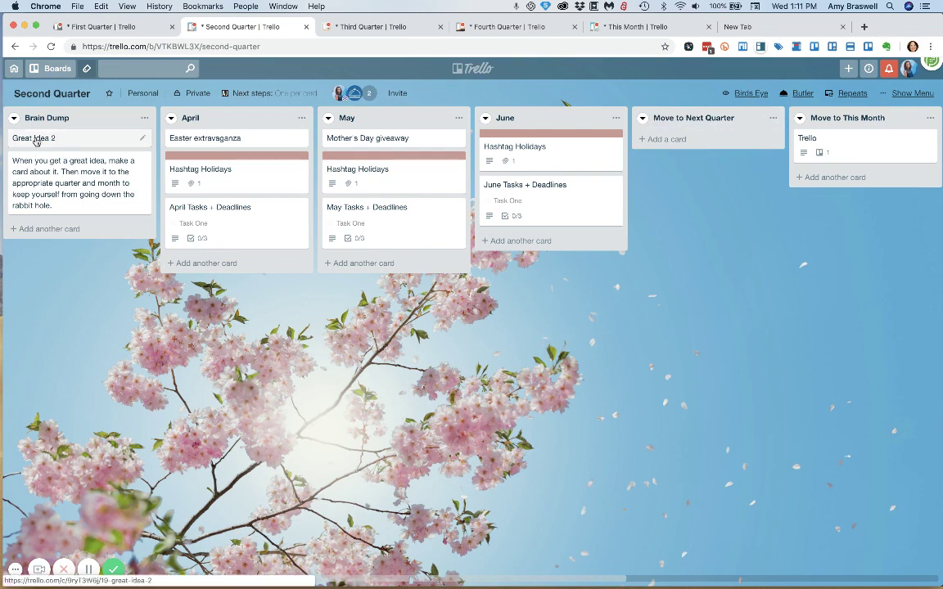
Step: Move the Great Idea 2 card from Brain Dump to April, directly below Easter extravaganza
drag(35, 142, 470, 92)
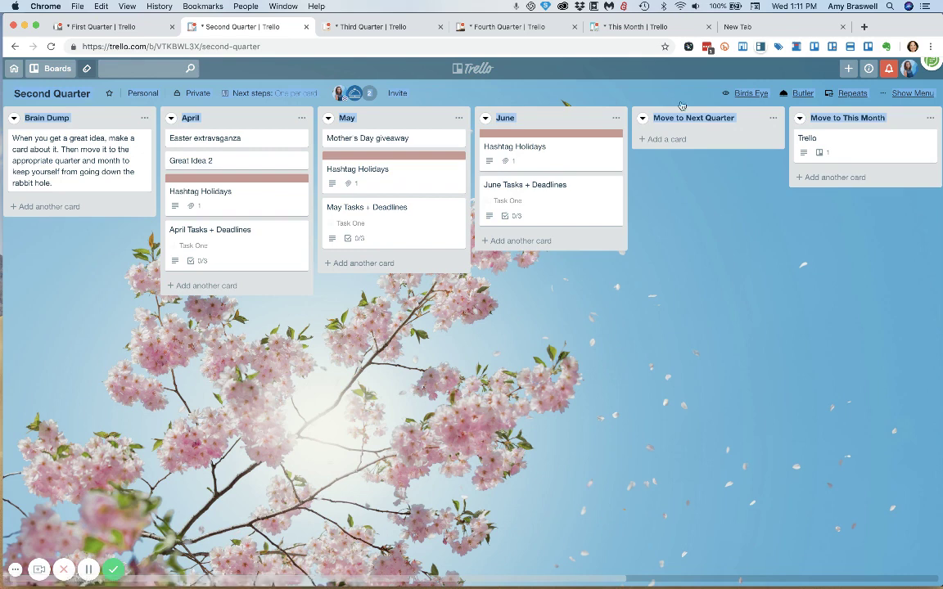
click(650, 110)
scroll(522, 370, right, 4)
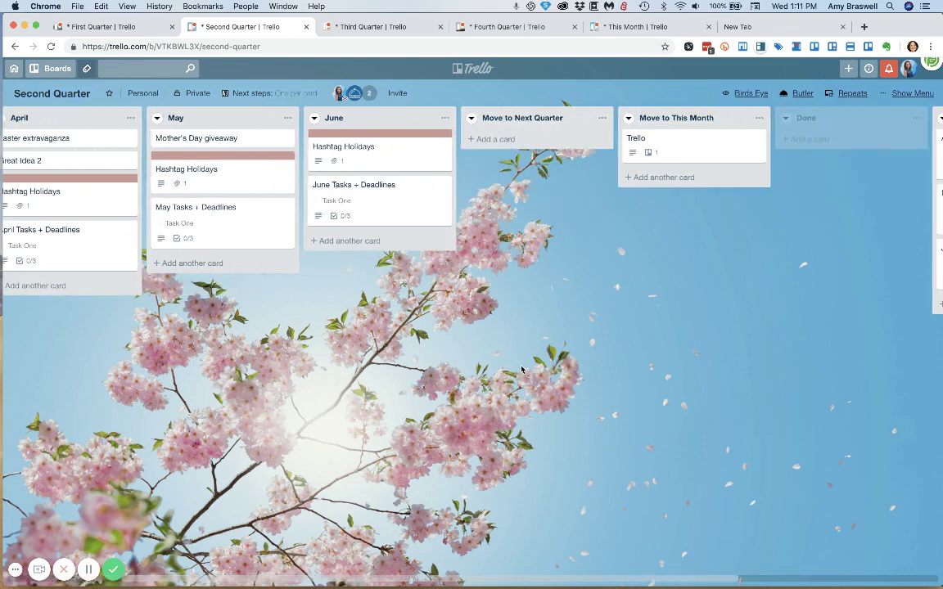
scroll(327, 327, left, 4)
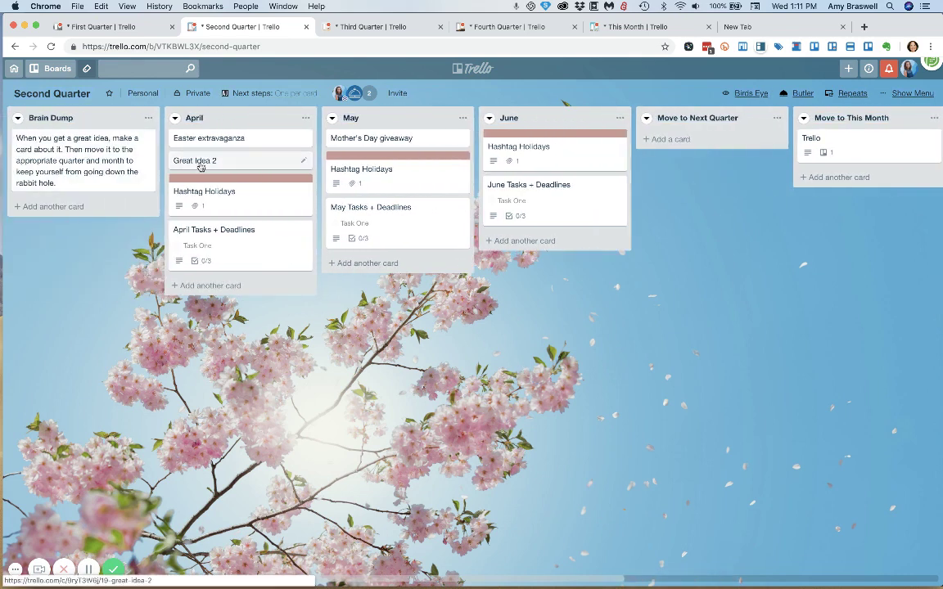
Step: Move the Great Idea 2 card from April to the end of the Move to This Month list
drag(199, 163, 808, 185)
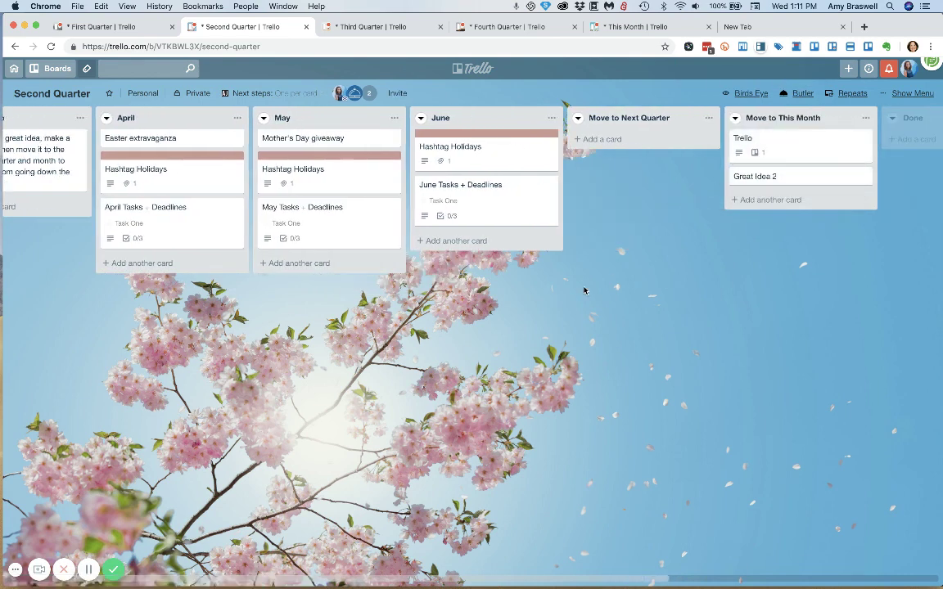
scroll(585, 290, left, 2)
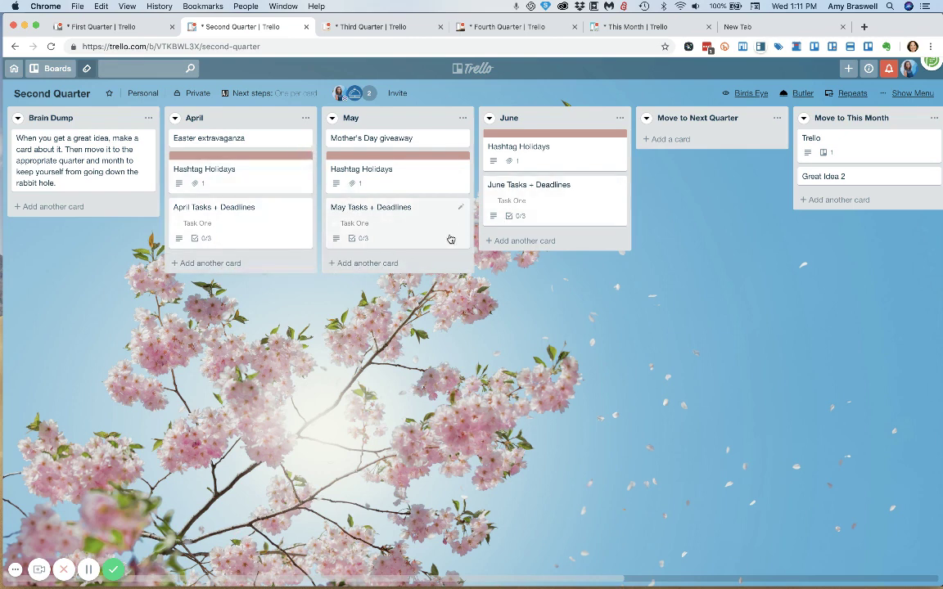
scroll(695, 247, right, 5)
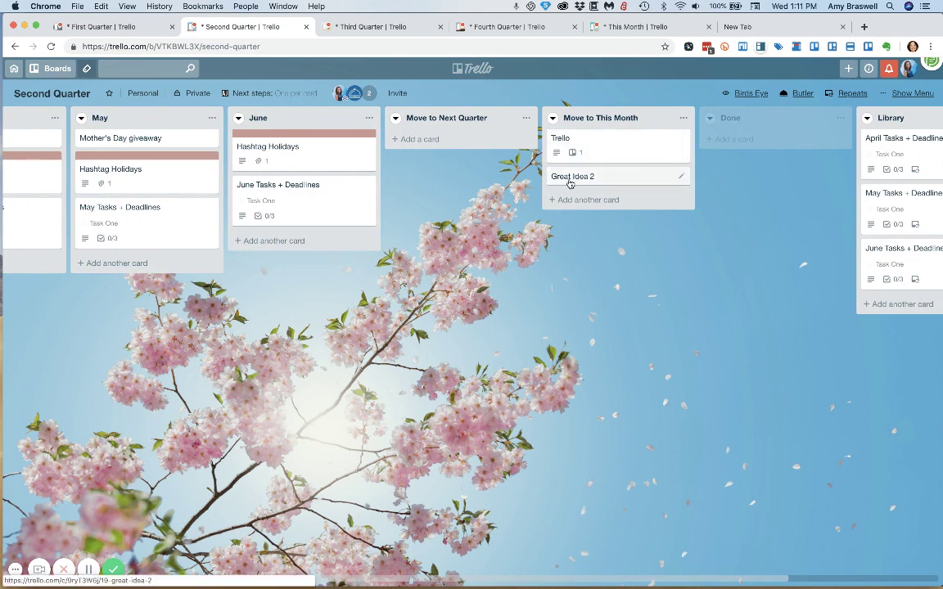
mouse_move(570, 181)
mouse_down()
mouse_move(528, 225)
mouse_move(571, 157)
mouse_move(568, 183)
mouse_up()
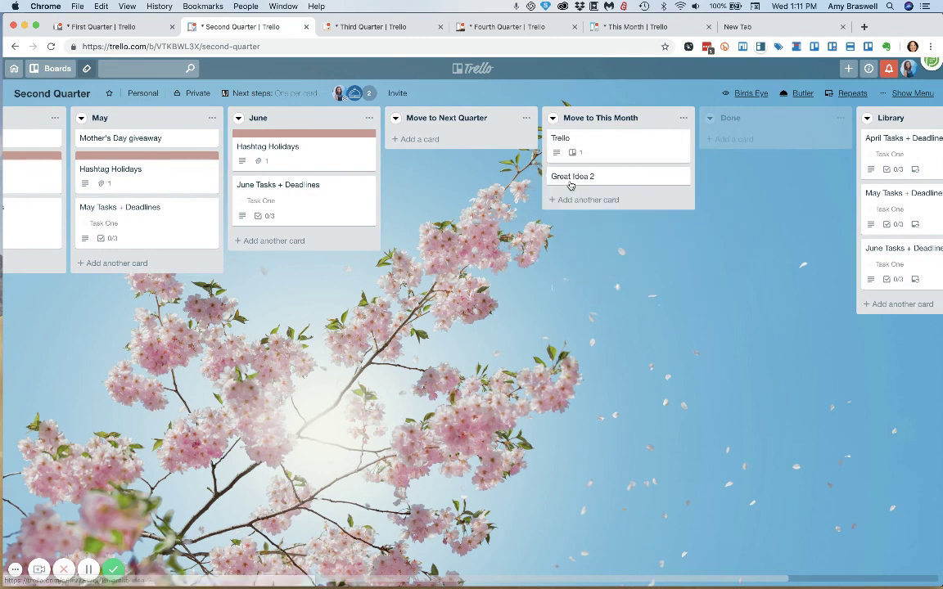
scroll(557, 308, right, 1)
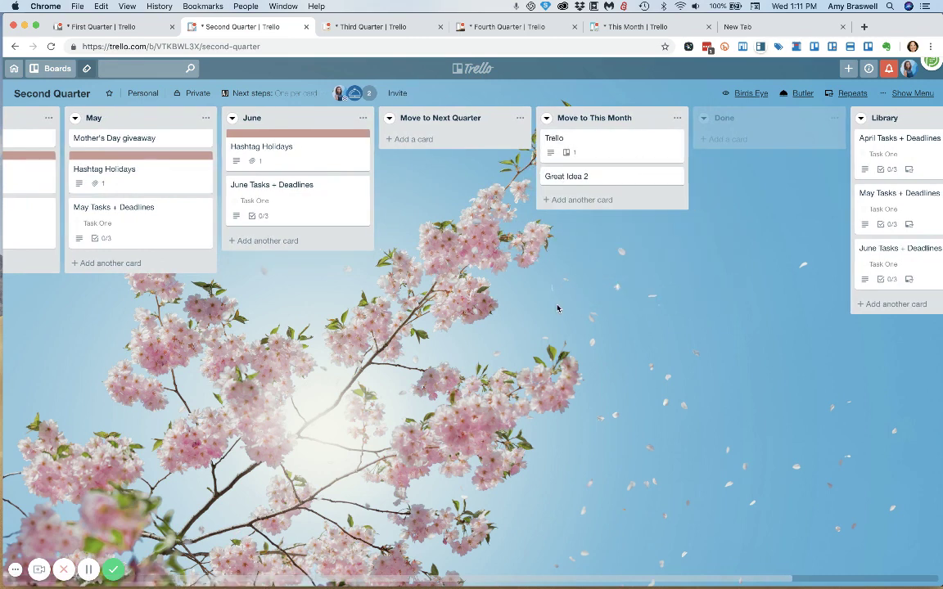
Step: Archive the Trello card in Move to This Month and drop the Great Idea 2 card into that list again
scroll(549, 250, right, 5)
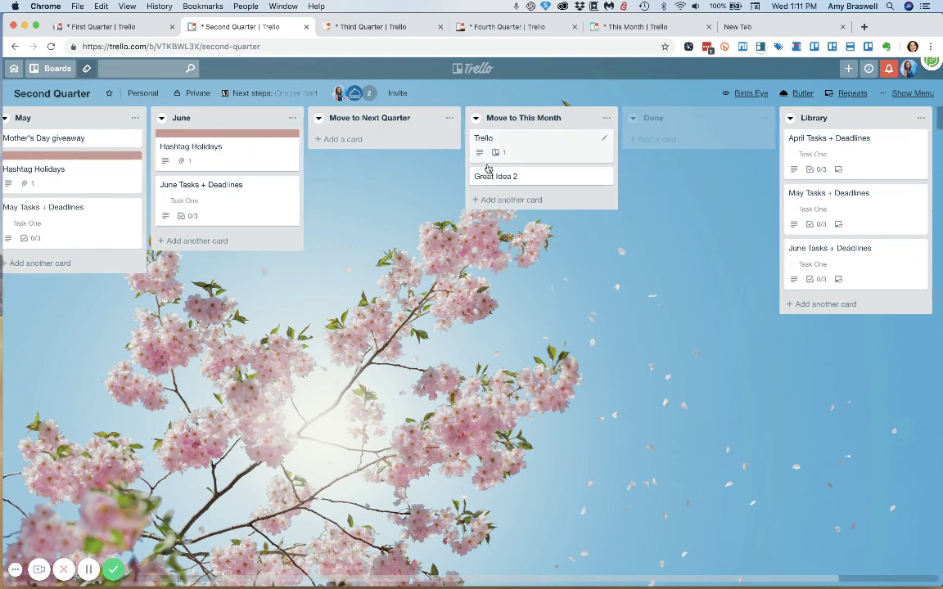
click(603, 137)
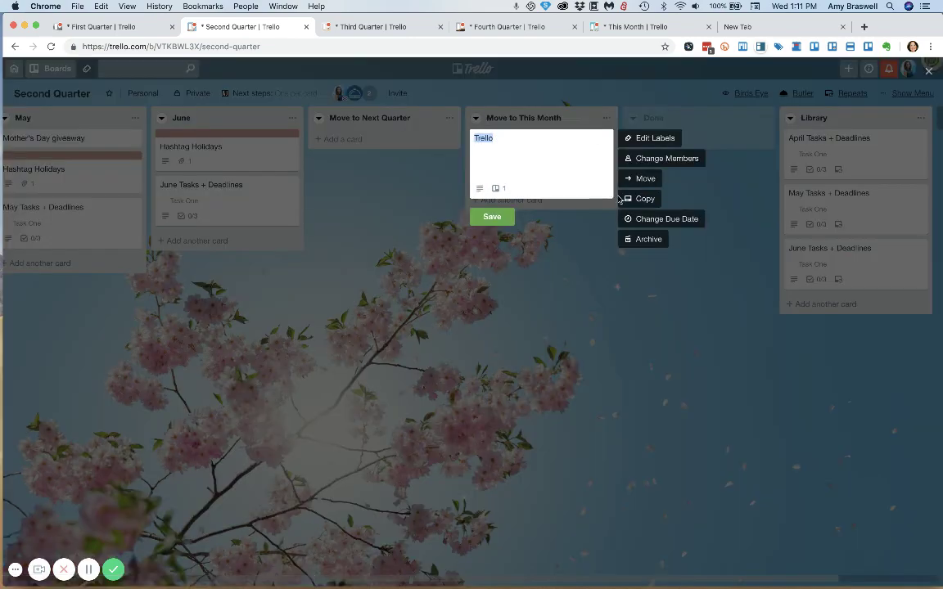
click(646, 239)
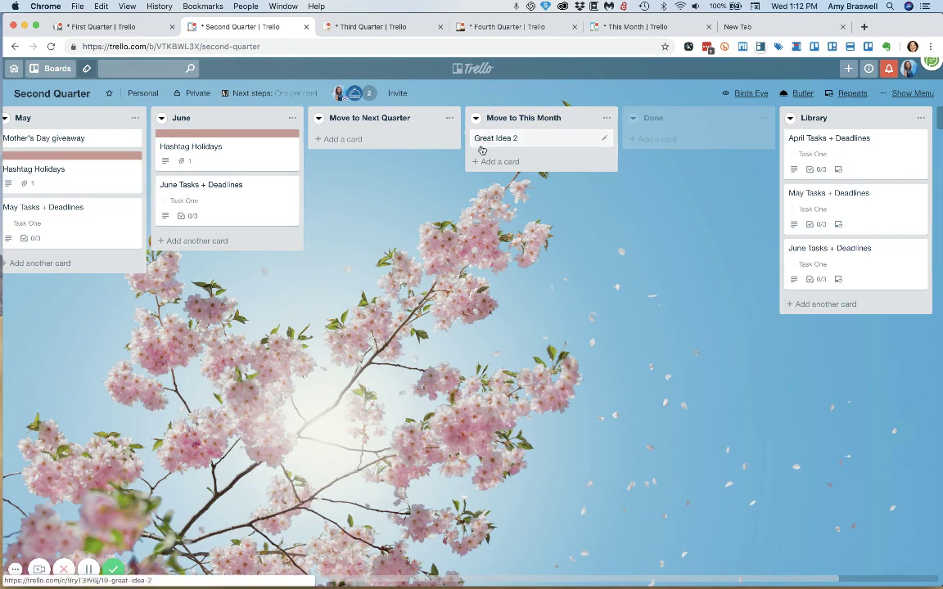
mouse_move(483, 151)
mouse_down()
mouse_move(194, 217)
mouse_move(164, 244)
mouse_move(478, 86)
mouse_move(496, 142)
mouse_up()
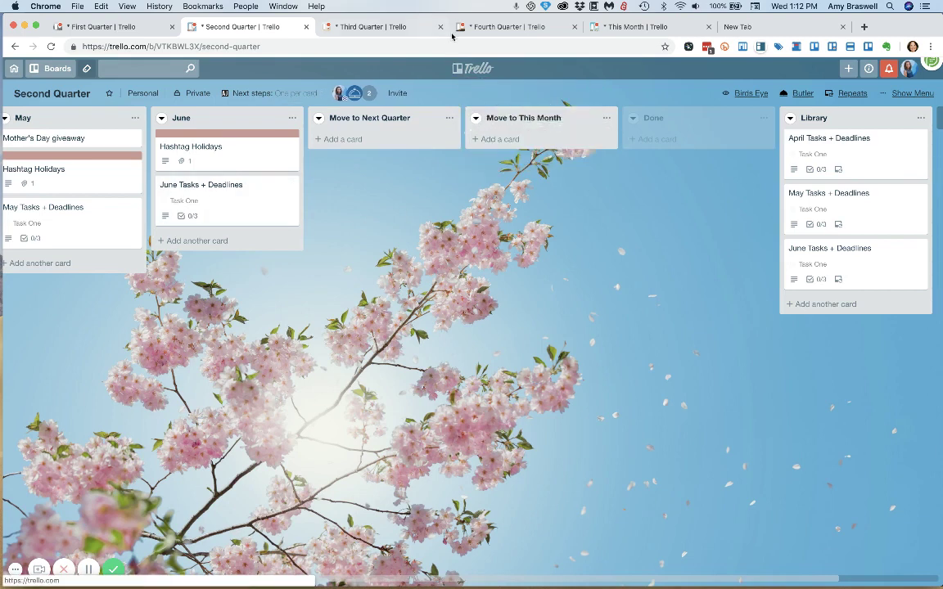
scroll(514, 292, left, 3)
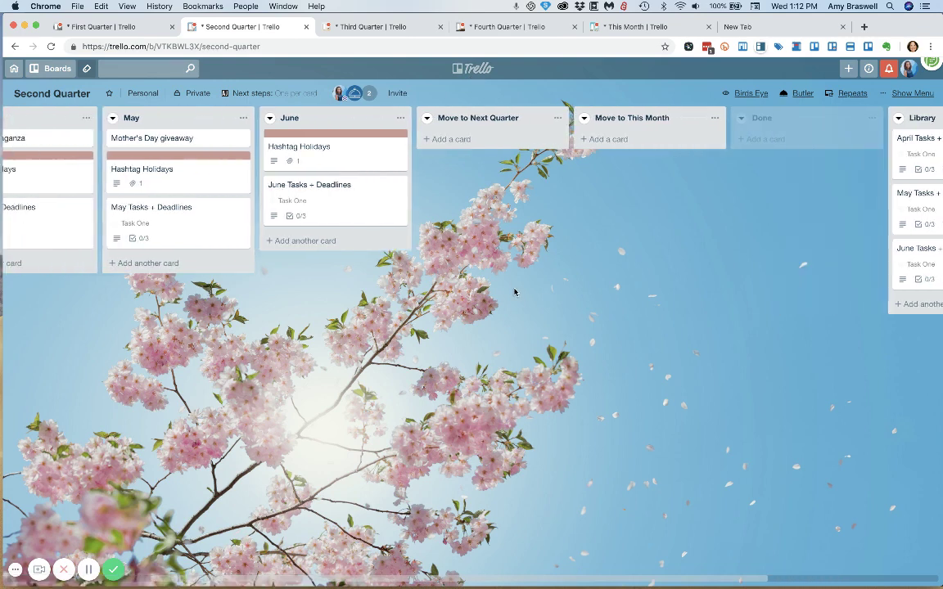
scroll(292, 311, left, 5)
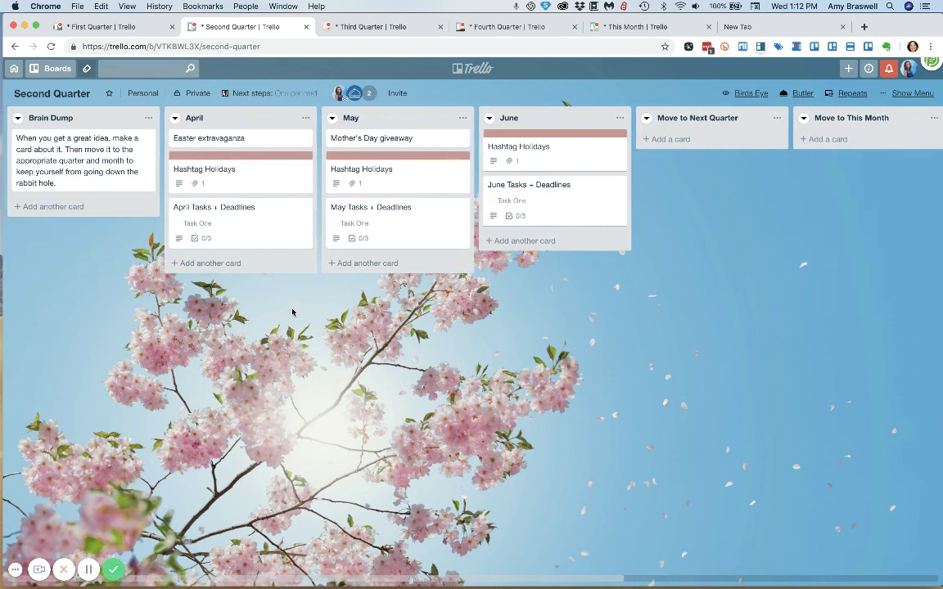
Step: On the Third Quarter board, move "back to school blog" to the top of September and "Christmas stuff" to Move to Next Quarter
click(352, 27)
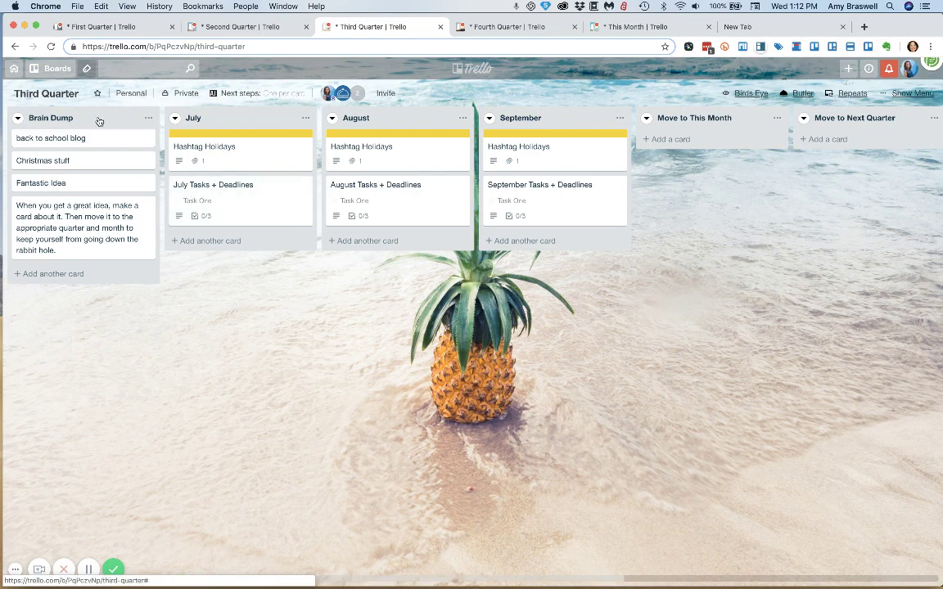
drag(34, 139, 514, 139)
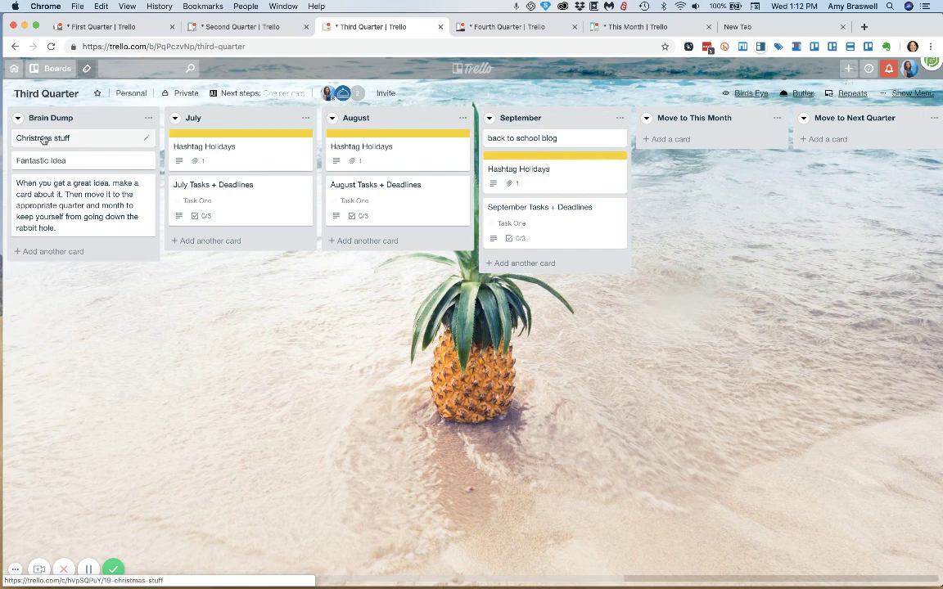
drag(44, 140, 782, 139)
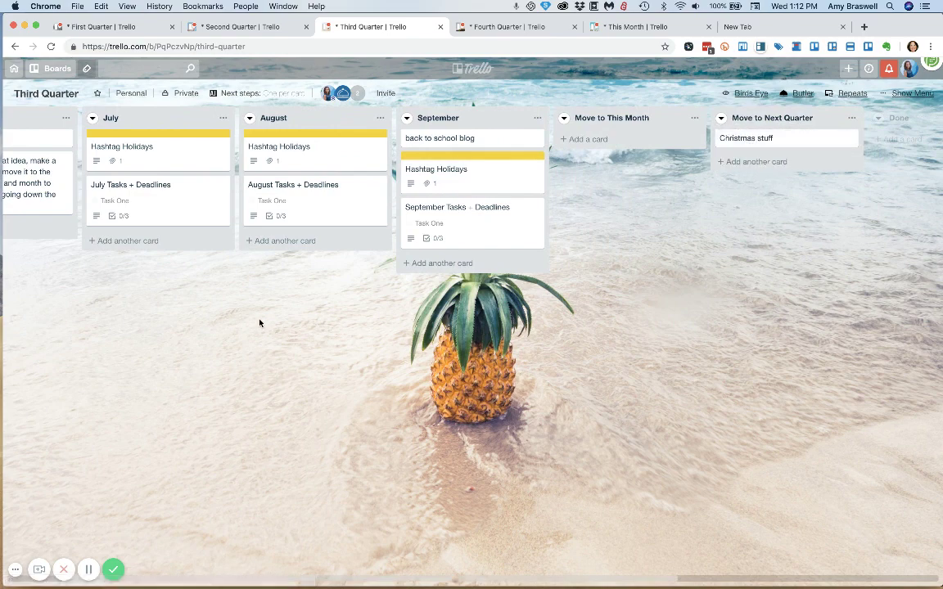
scroll(259, 323, left, 3)
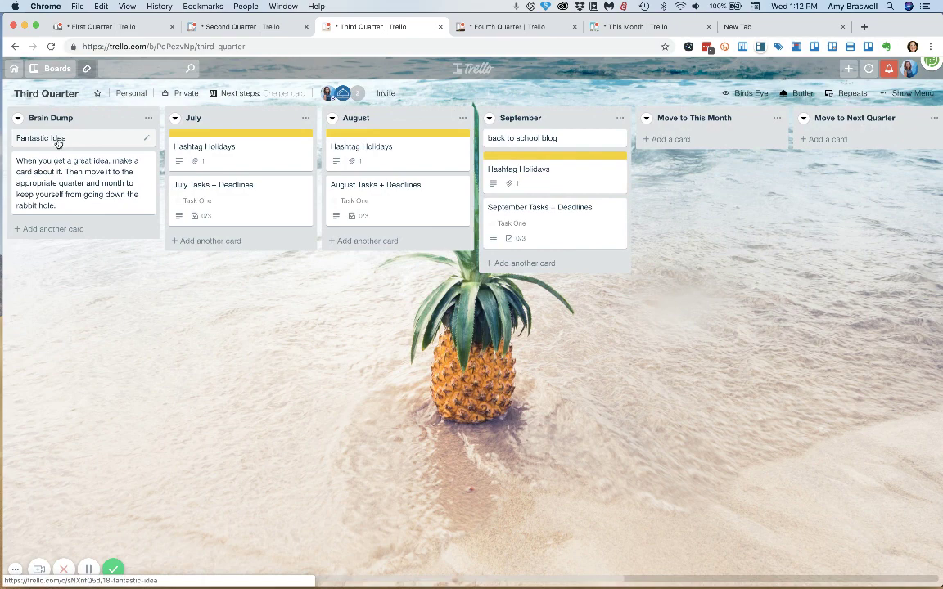
Step: Move the Fantastic Idea card from the Third Quarter Brain Dump to the Move to This Month list
drag(41, 140, 664, 140)
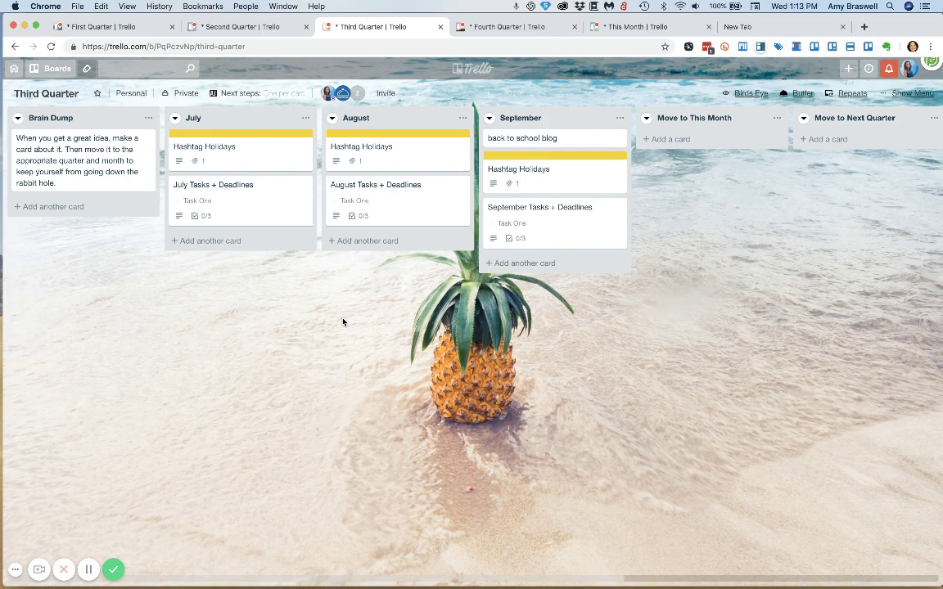
scroll(289, 295, right, 2)
scroll(289, 294, right, 2)
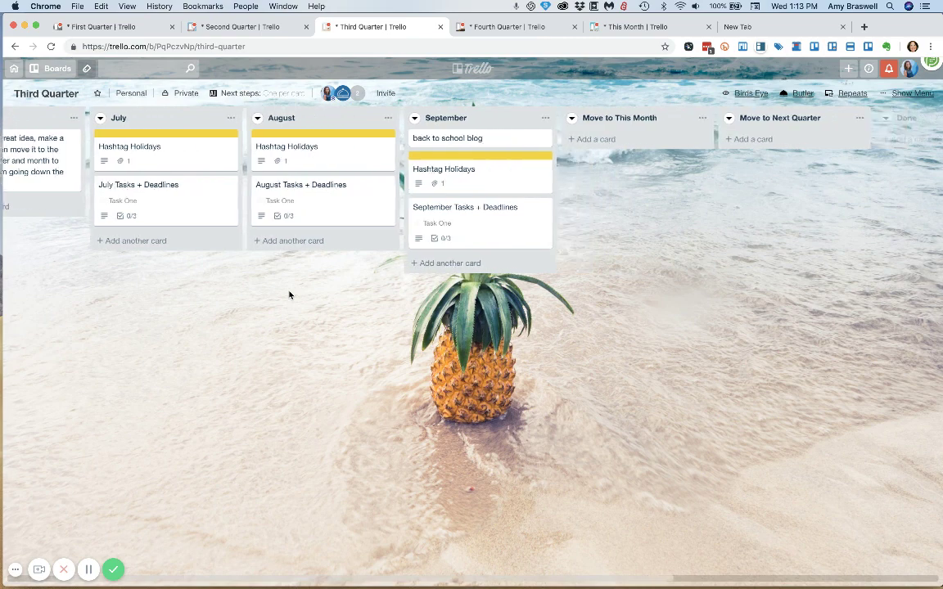
scroll(289, 294, left, 3)
scroll(289, 294, left, 2)
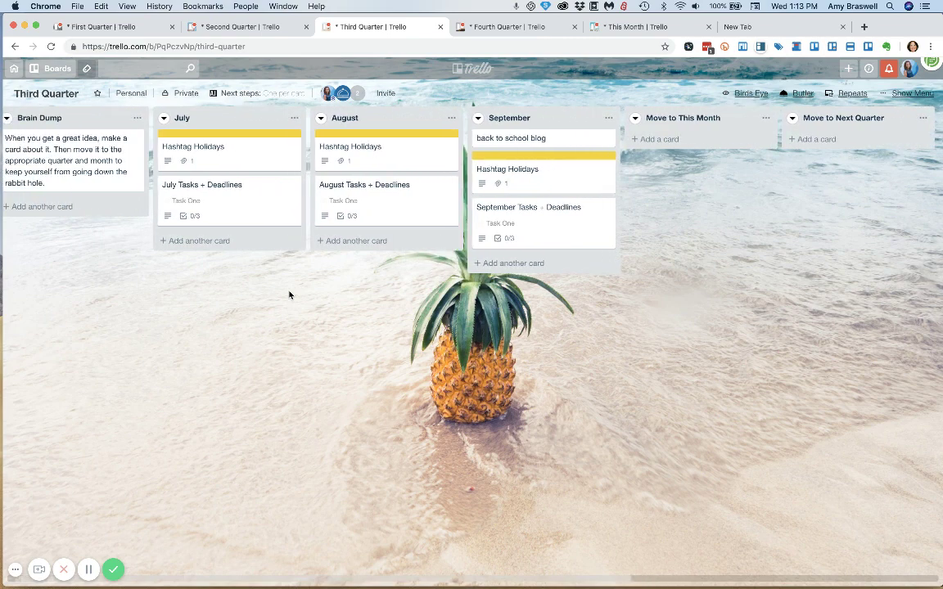
Step: Switch to the Fourth Quarter board and expand its collapsed Move to This Month and Move to Next Year lists
click(491, 26)
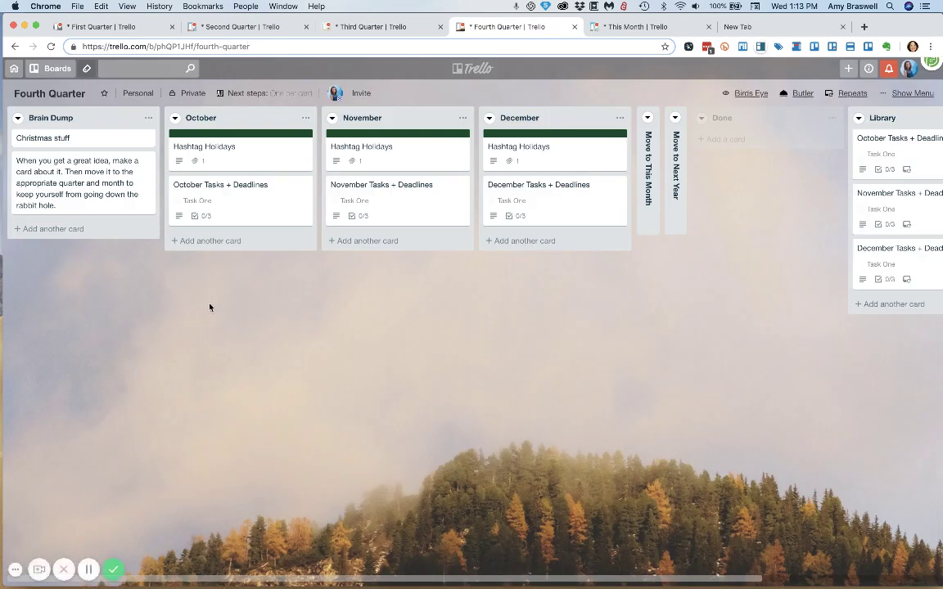
click(672, 120)
click(647, 117)
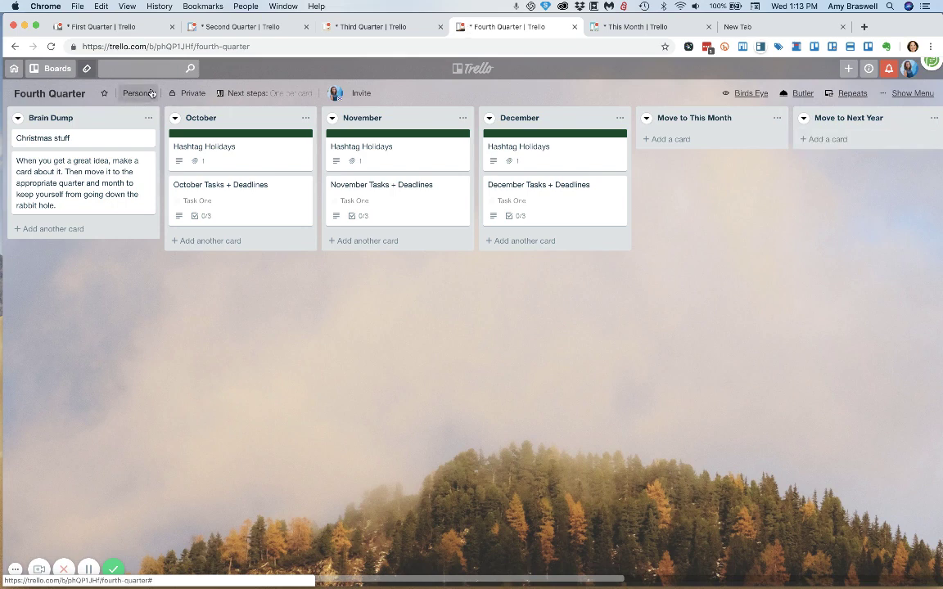
Step: Add a "Great idea for 2020" card to the Fourth Quarter Brain Dump and move it to Move to Next Year
click(60, 228)
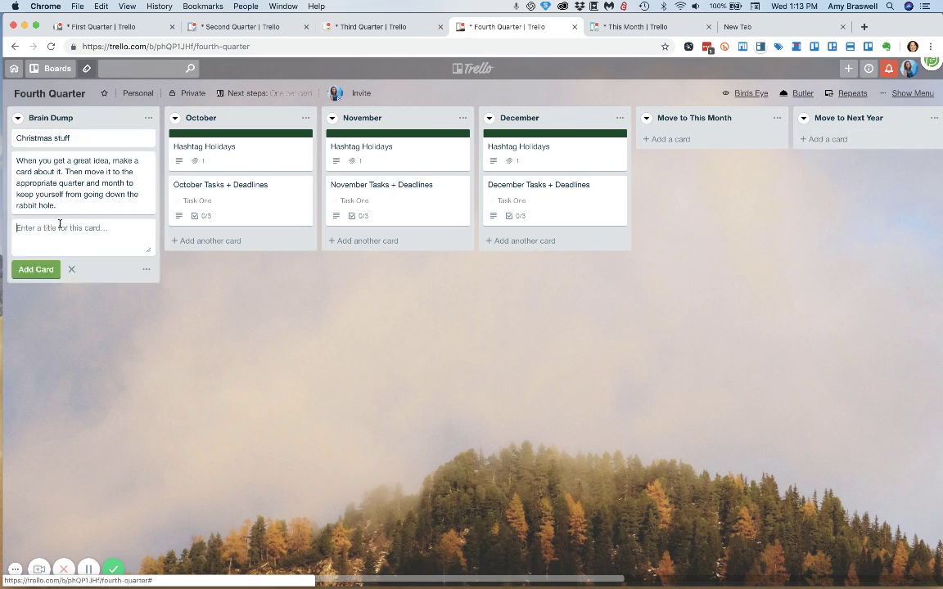
text(Graet)
key(BackSpace)
key(BackSpace)
key(BackSpace)
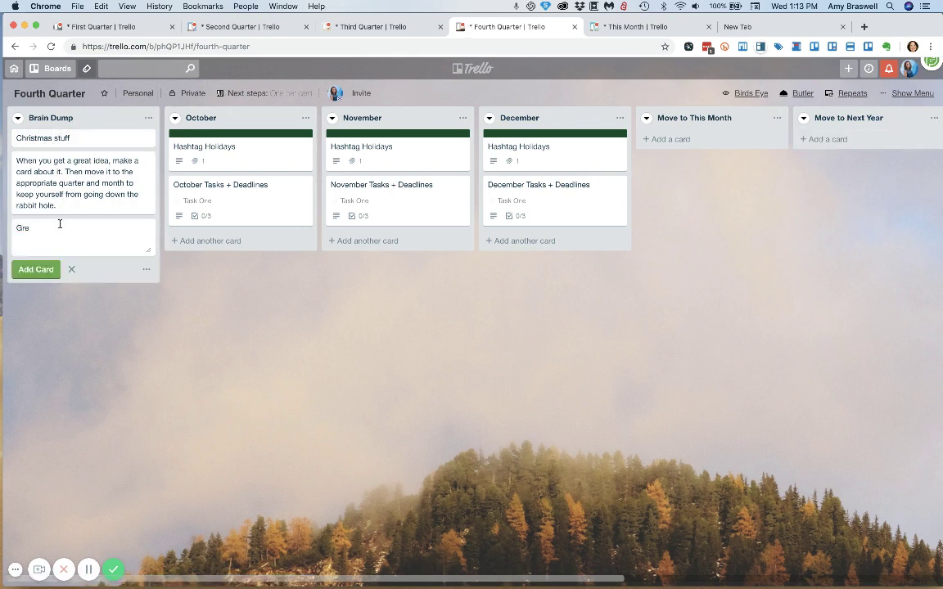
text(eat idea for 2020)
key(Return)
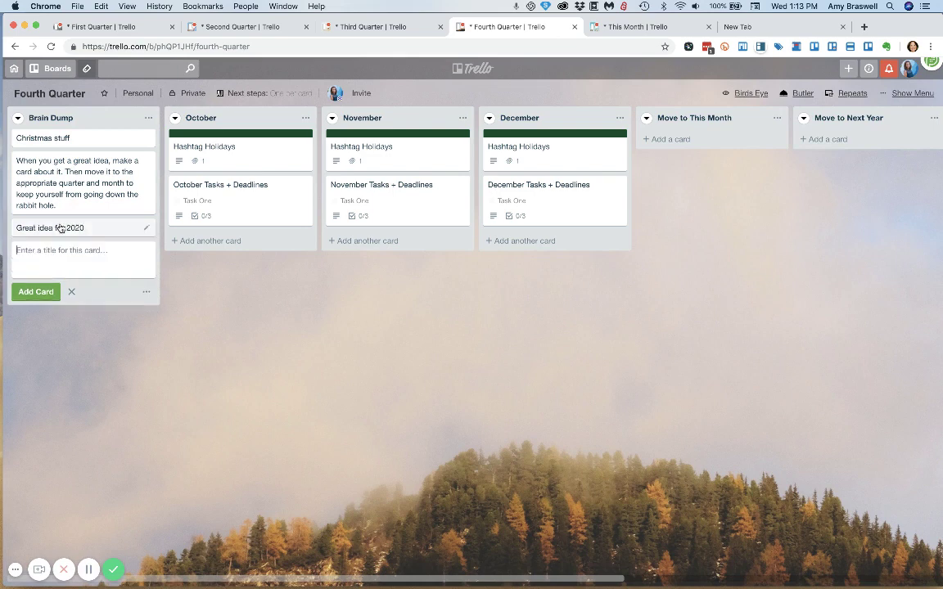
click(154, 332)
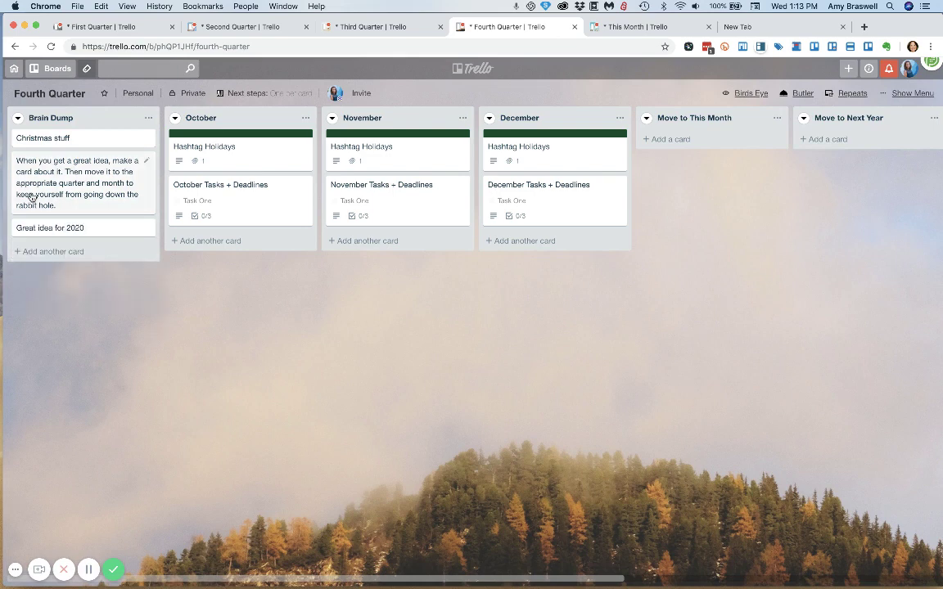
key(shift+period)
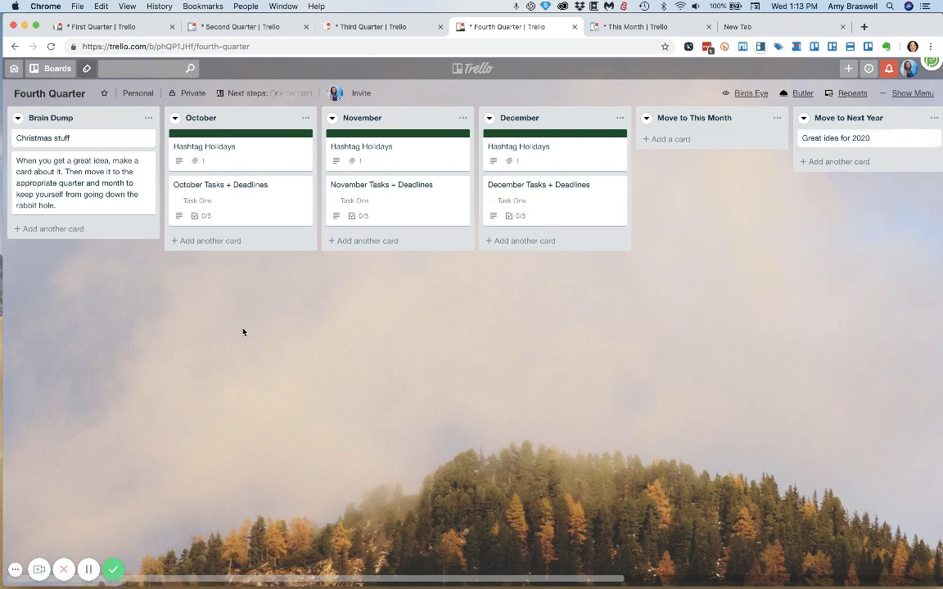
Step: Return to the First Quarter board and open the January Tasks + Deadlines card to review its press deadlines and checklist
click(93, 27)
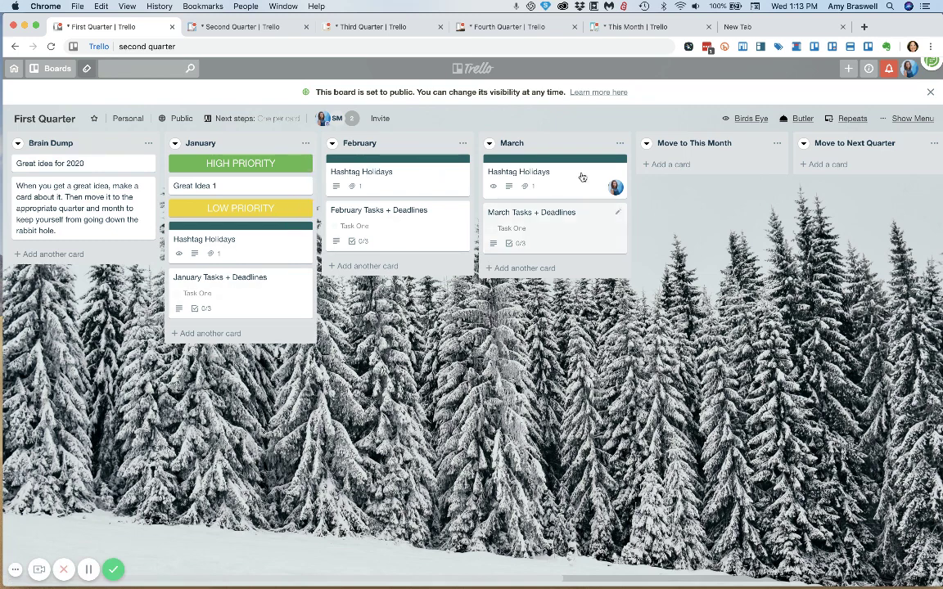
scroll(656, 297, right, 3)
scroll(655, 297, right, 1)
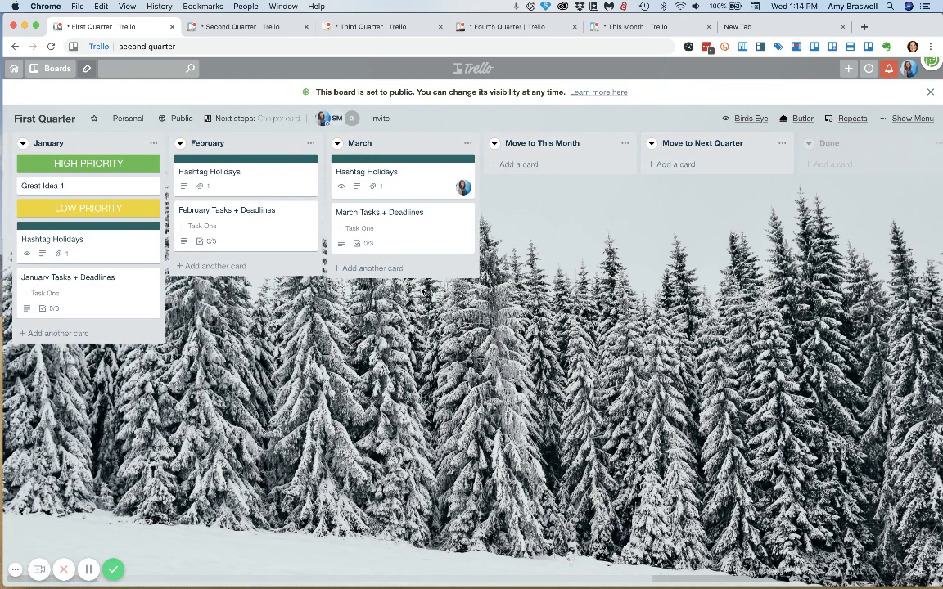
scroll(158, 291, left, 2)
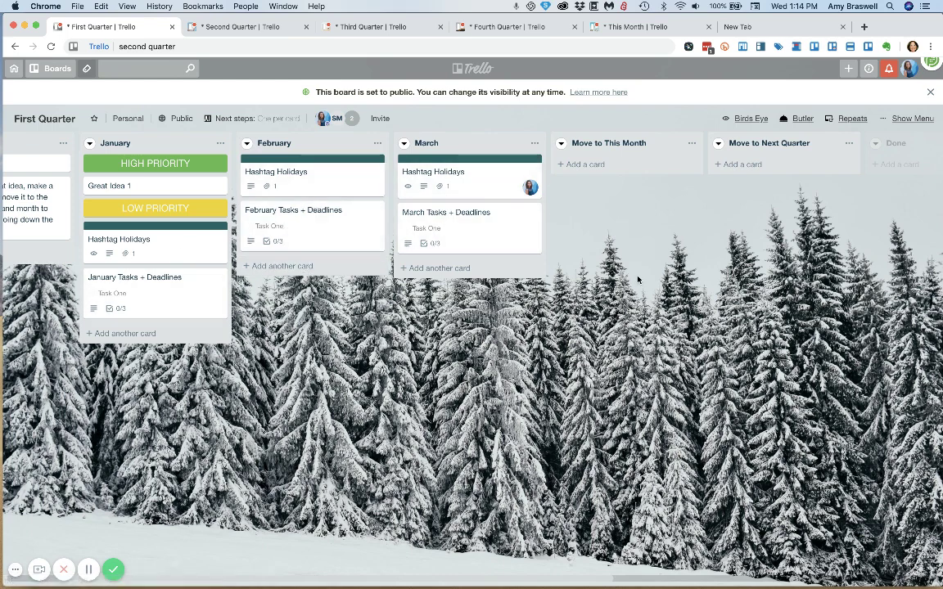
scroll(648, 269, left, 3)
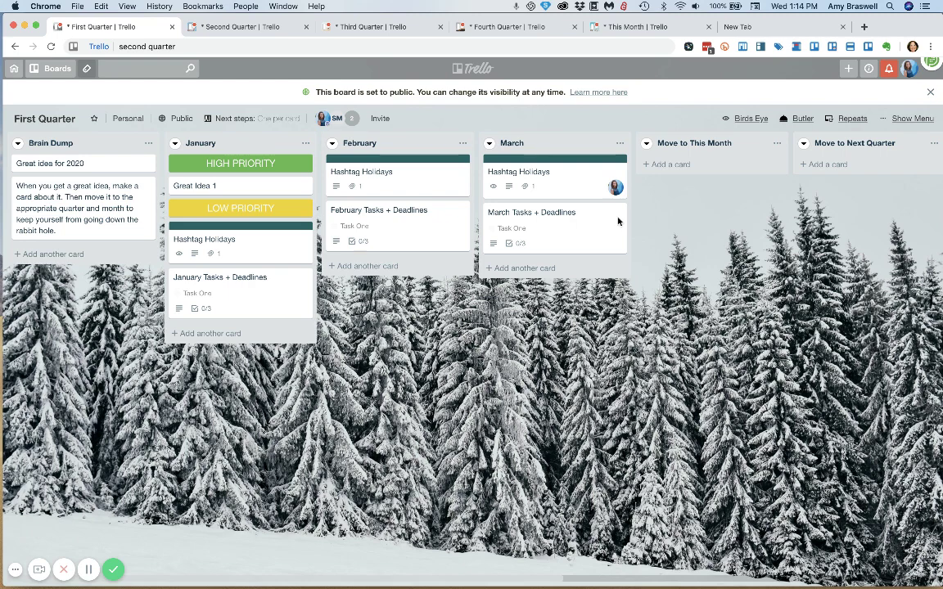
click(270, 283)
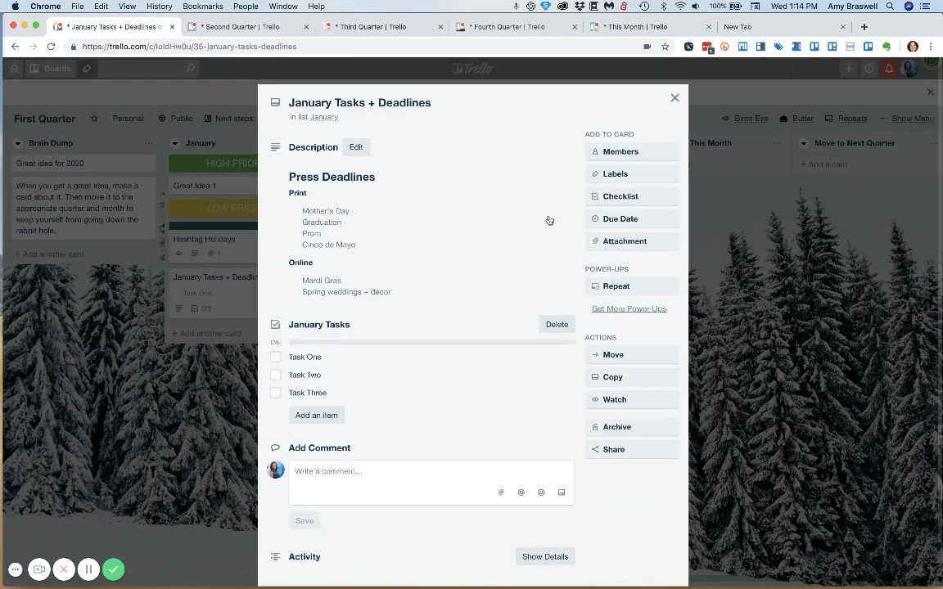
scroll(532, 221, down, 2)
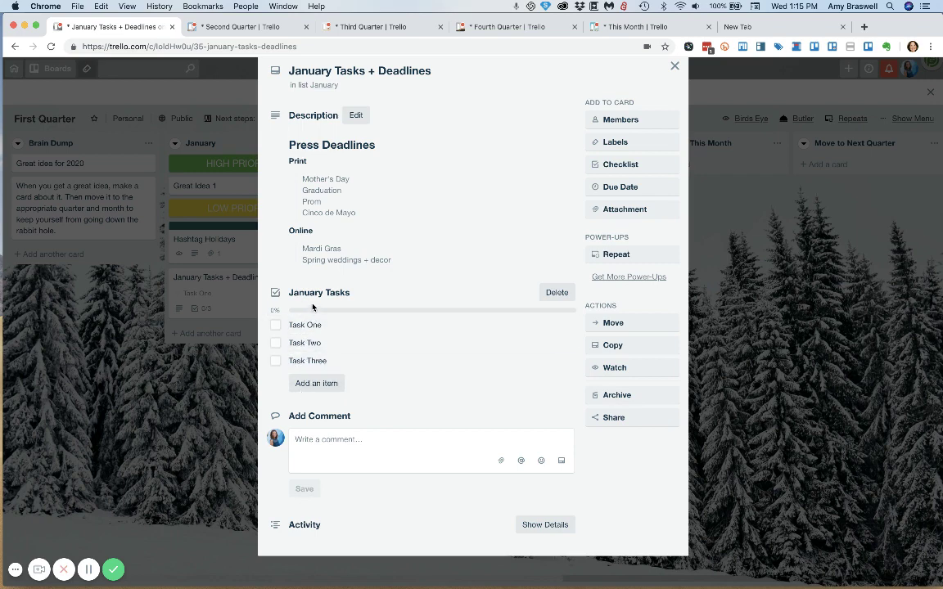
Step: Set the January Tasks + Deadlines card to repeat yearly on January 1st
click(615, 255)
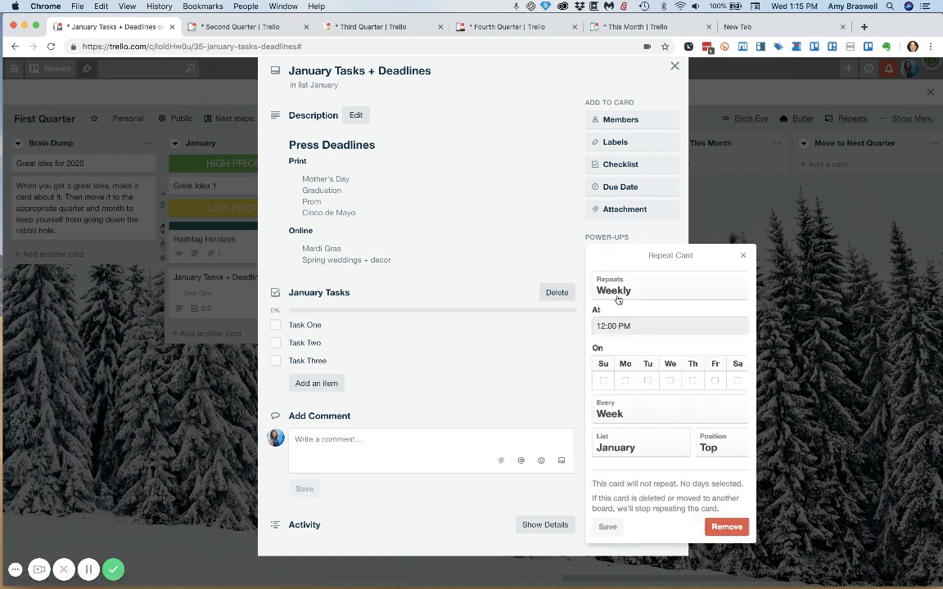
click(618, 300)
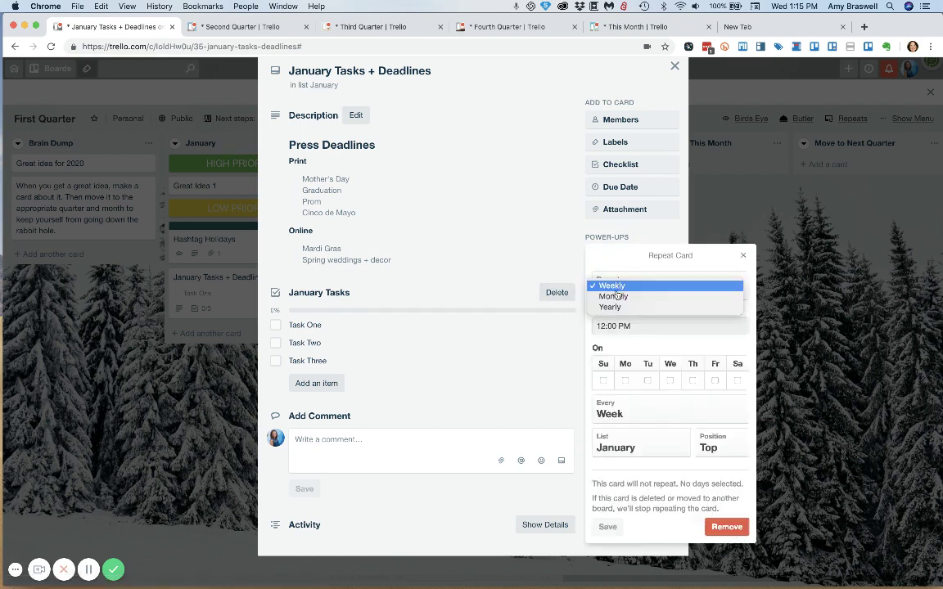
click(612, 307)
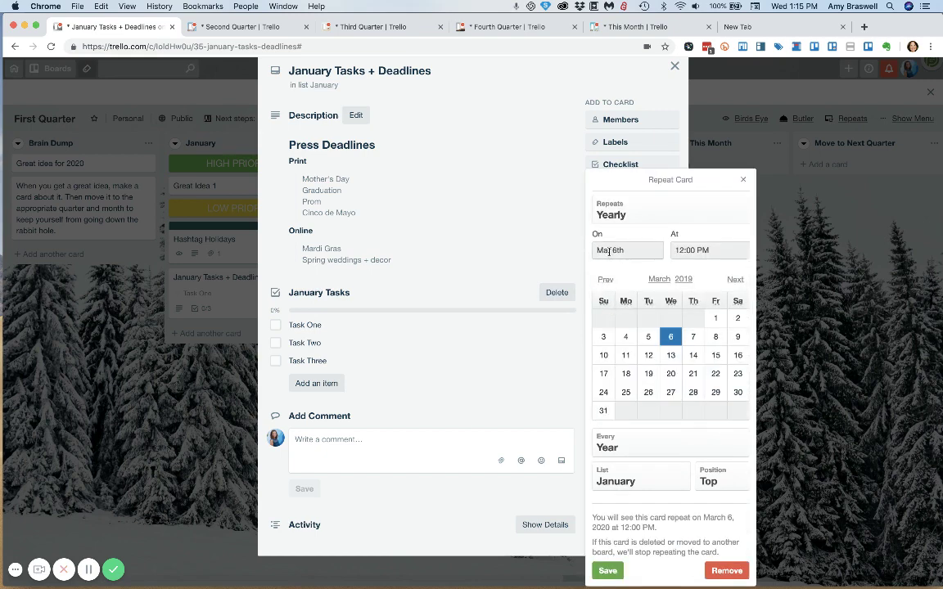
click(605, 279)
click(605, 279)
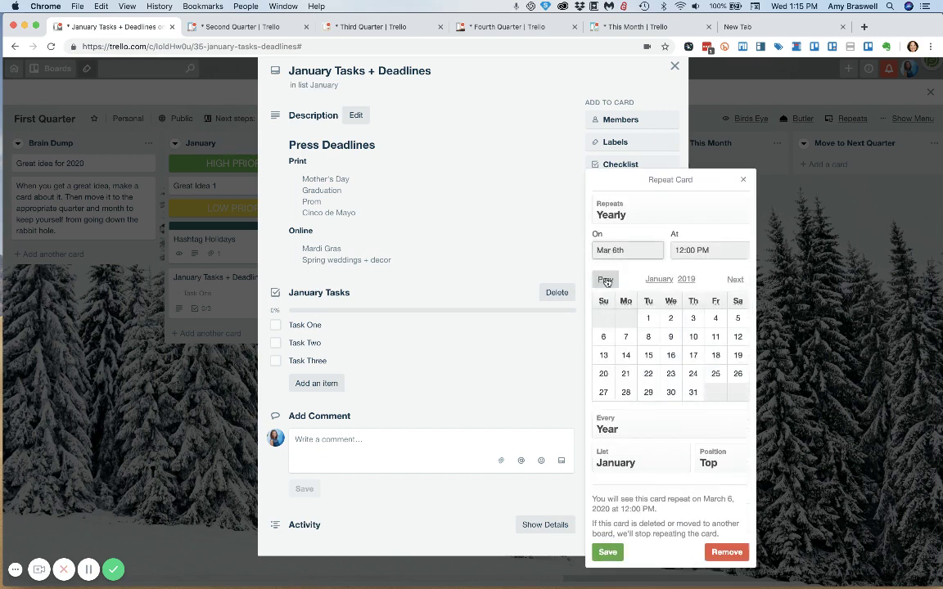
click(648, 320)
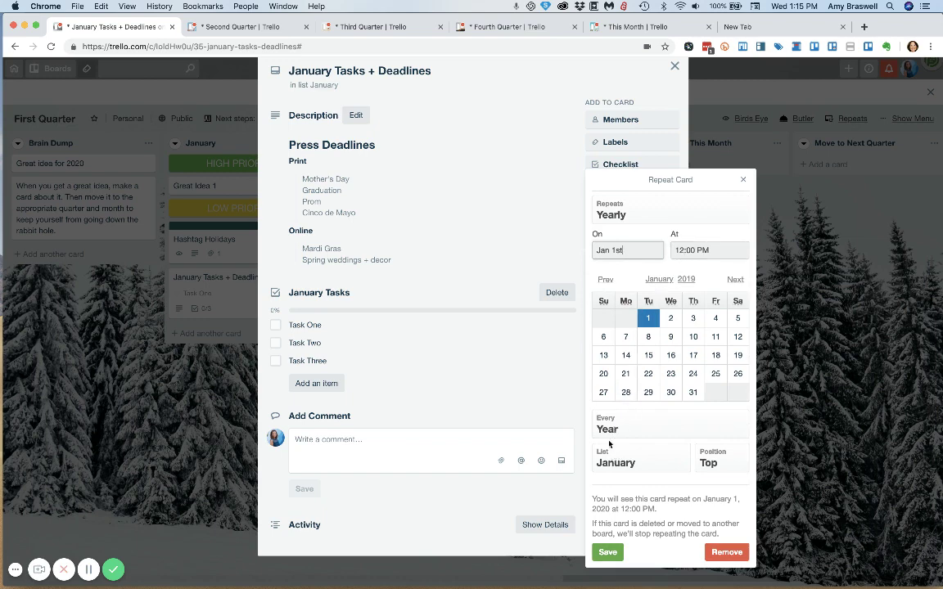
Step: Place the repeated card at the bottom of the January list, save the repeat schedule and close the card
click(723, 465)
click(713, 469)
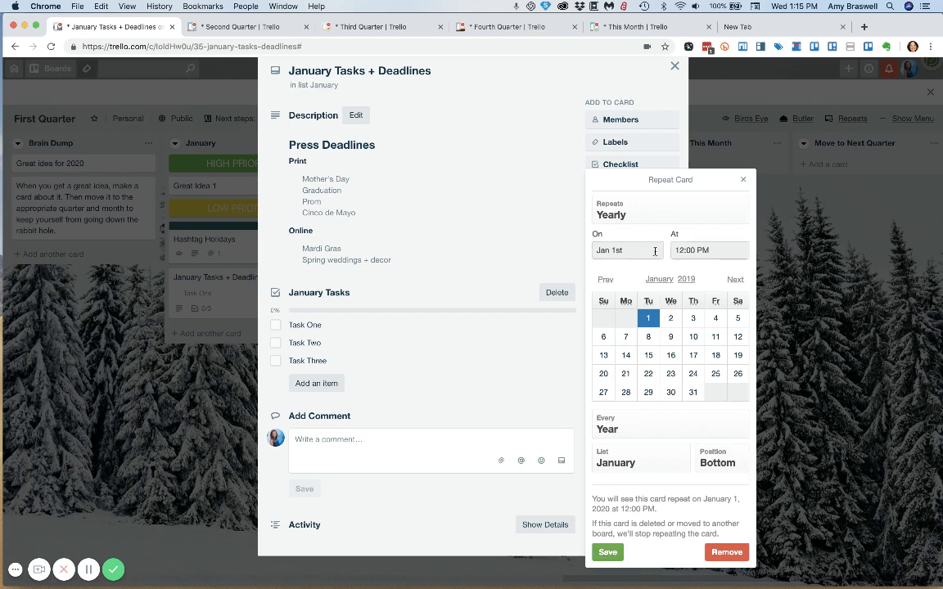
click(607, 552)
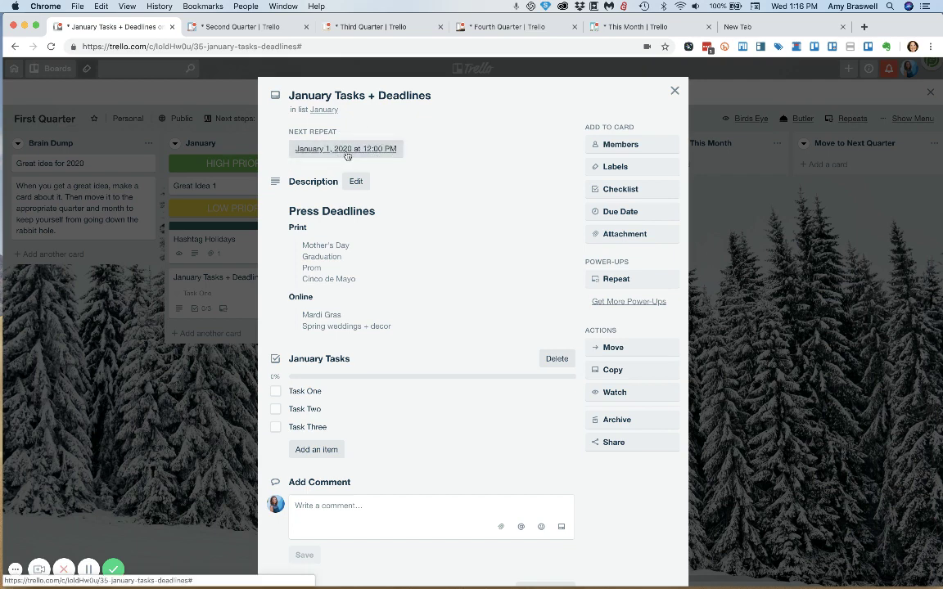
click(735, 319)
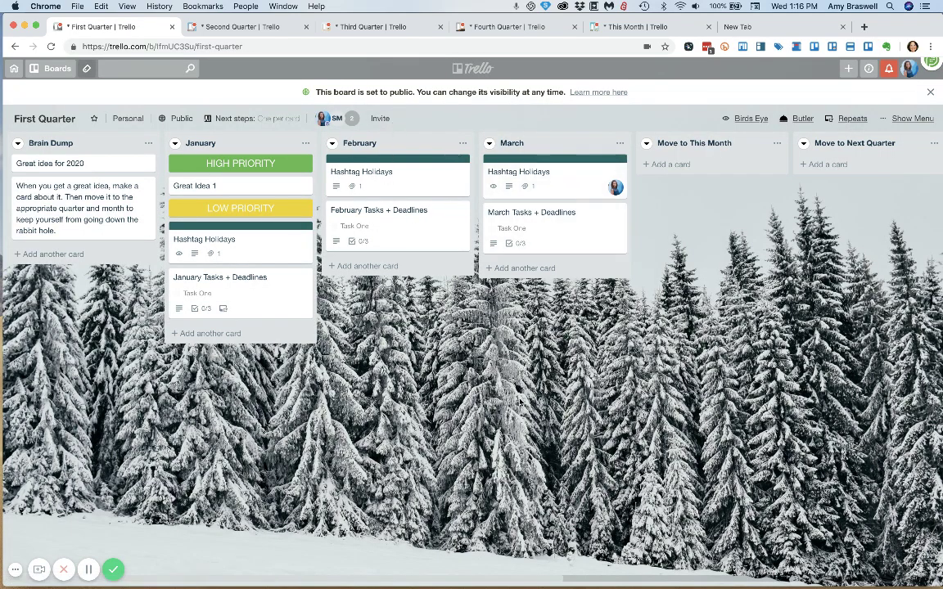
Step: Open the January Tasks + Deadlines card in the Library list and review its repeat date, press deadlines and checklist
scroll(734, 290, right, 10)
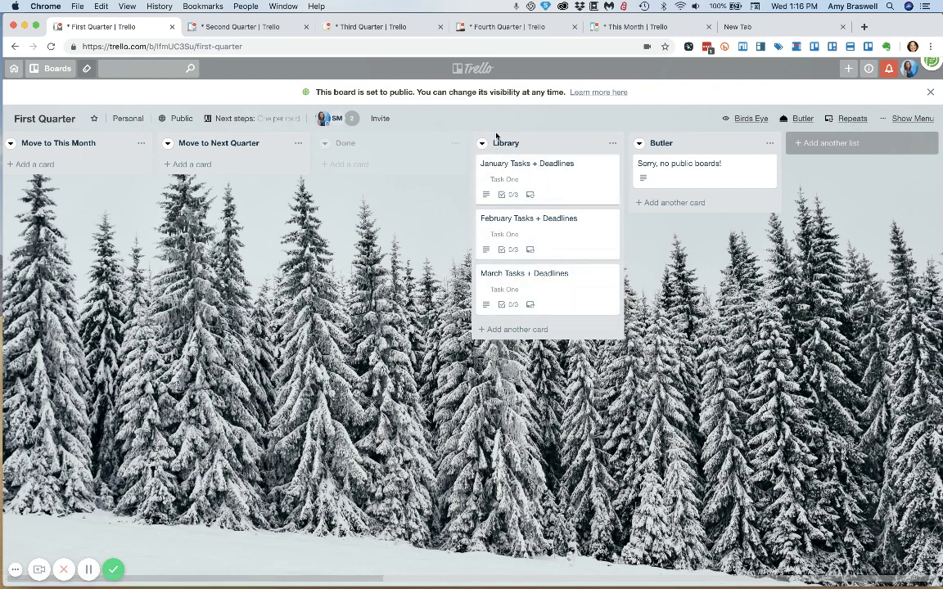
click(506, 165)
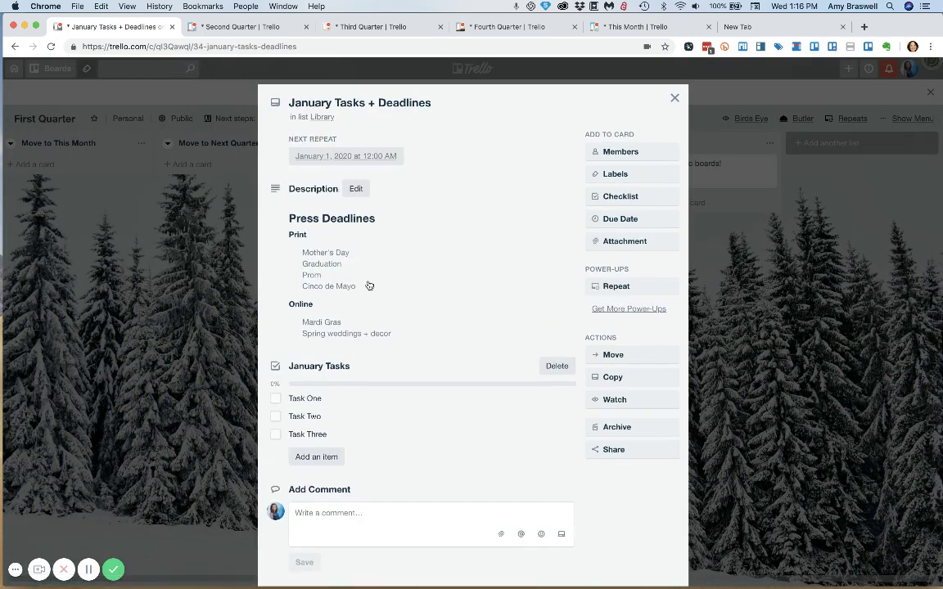
scroll(368, 284, down, 3)
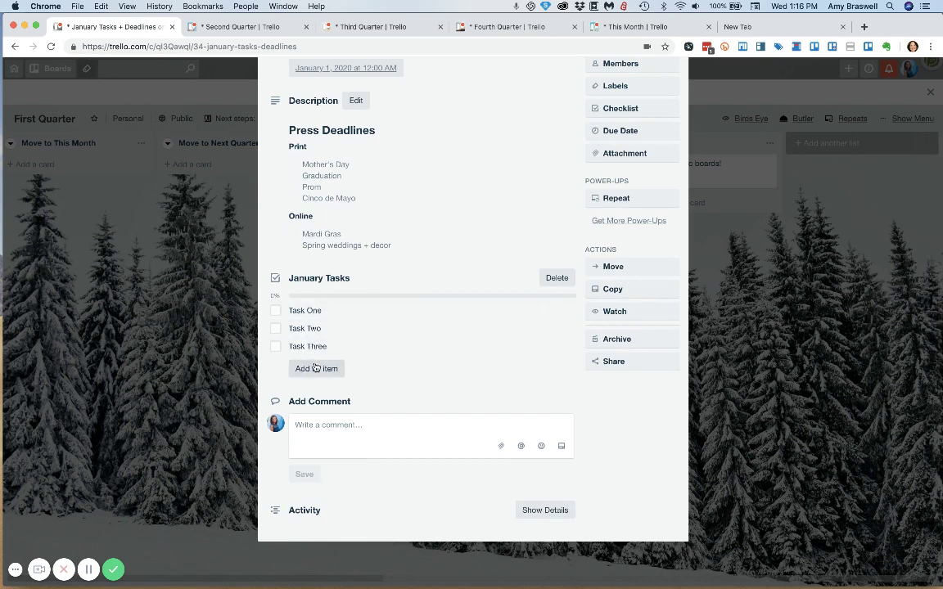
click(217, 342)
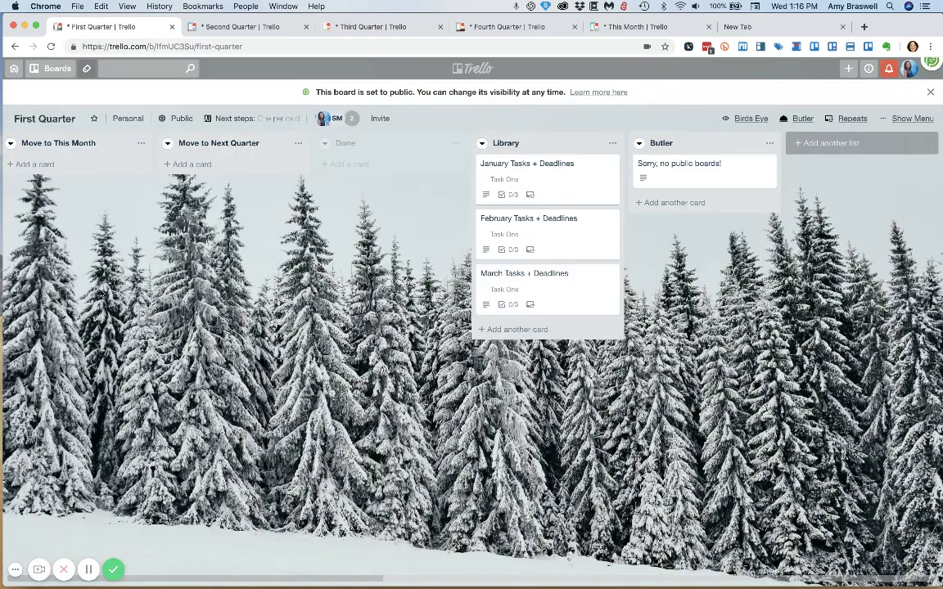
Step: Reopen the January Tasks + Deadlines card in the January list to check its repeat date and tasks, and close it
scroll(69, 274, left, 5)
scroll(69, 275, left, 5)
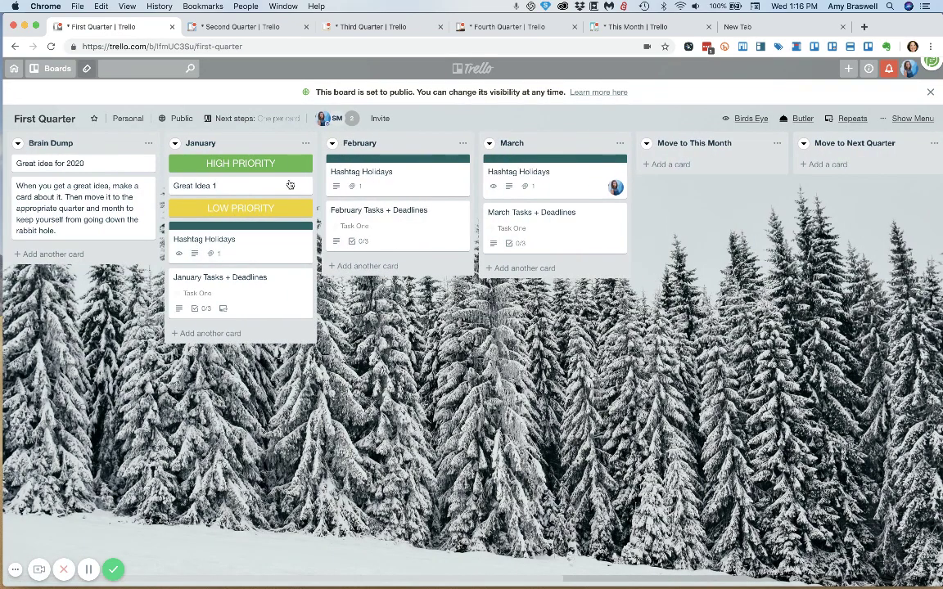
click(211, 278)
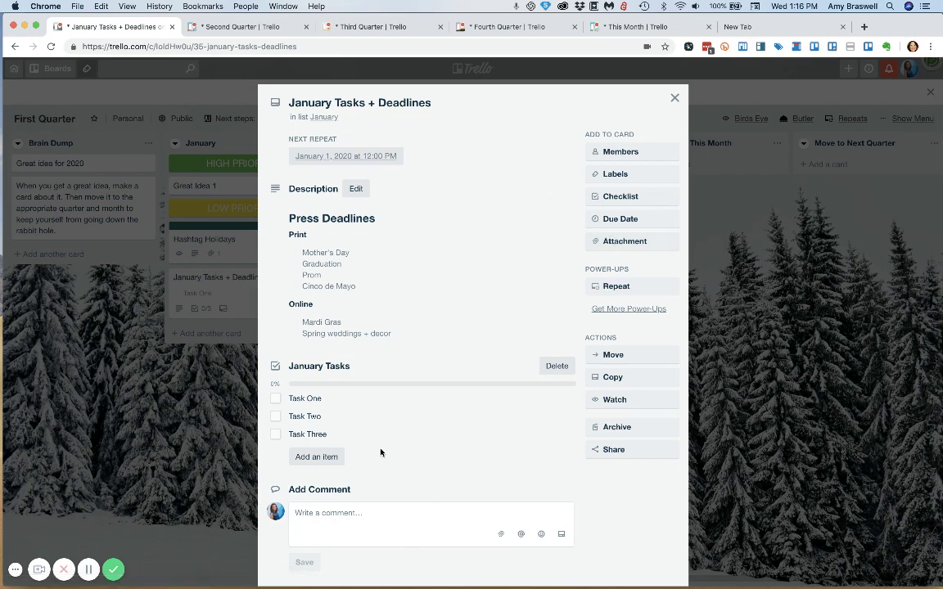
click(709, 304)
Step: Glance at the Third Quarter board, switch to the Second Quarter board and examine its monthly lists and Library task cards
scroll(784, 336, right, 2)
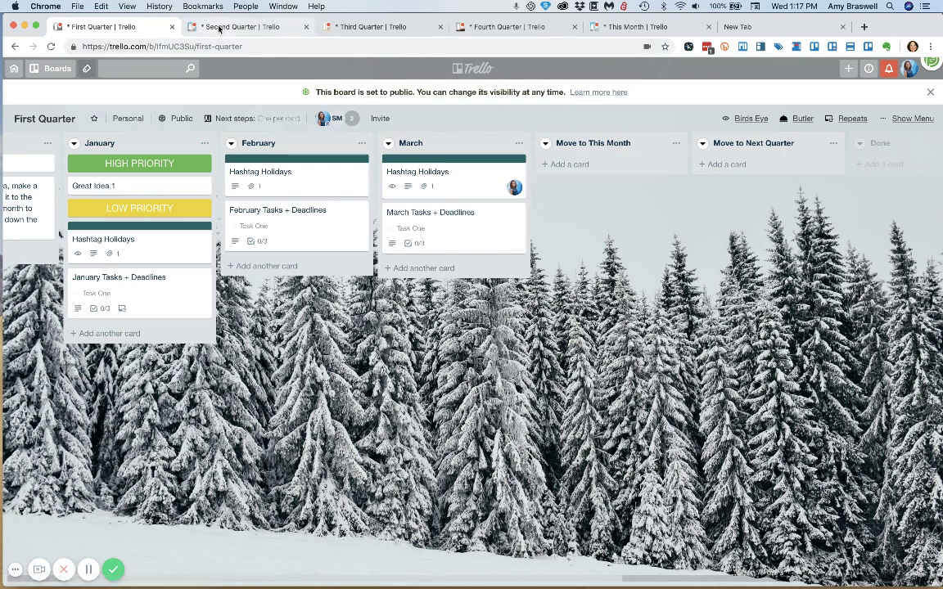
click(360, 27)
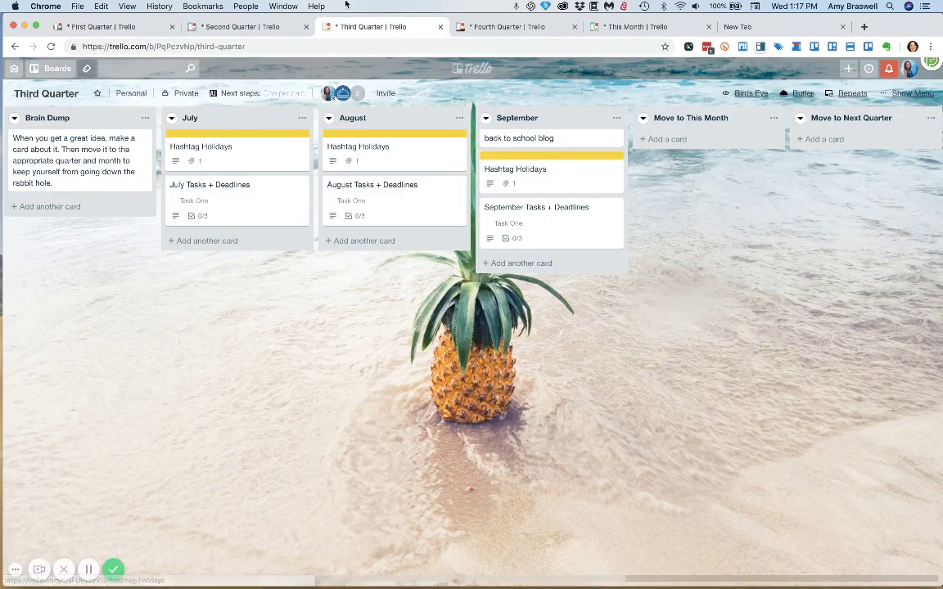
click(234, 27)
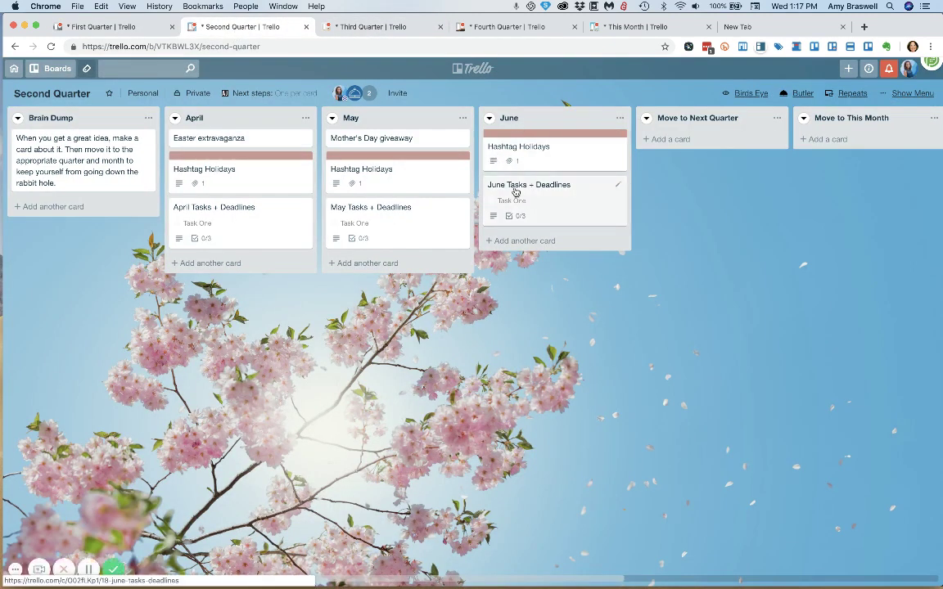
scroll(779, 268, right, 5)
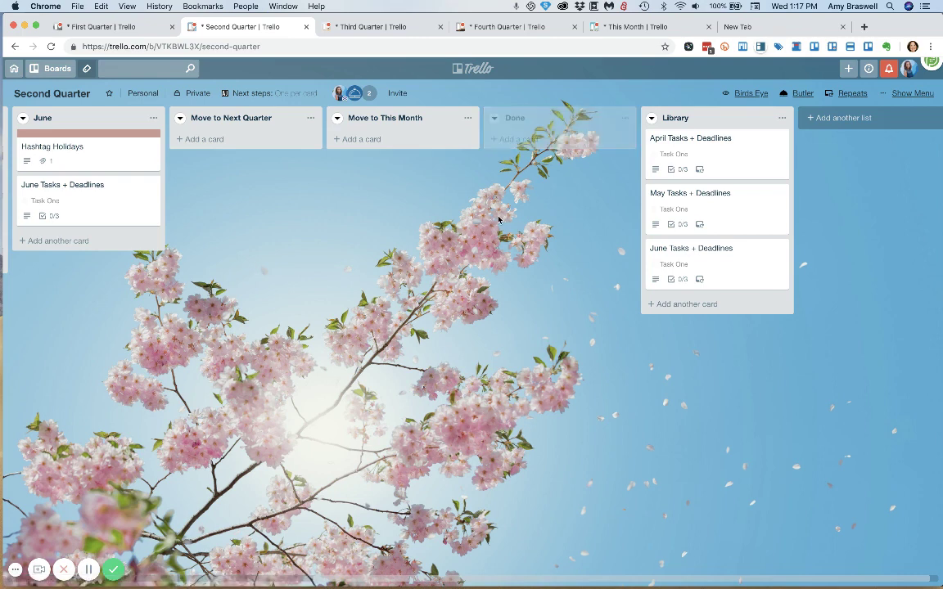
scroll(386, 225, left, 10)
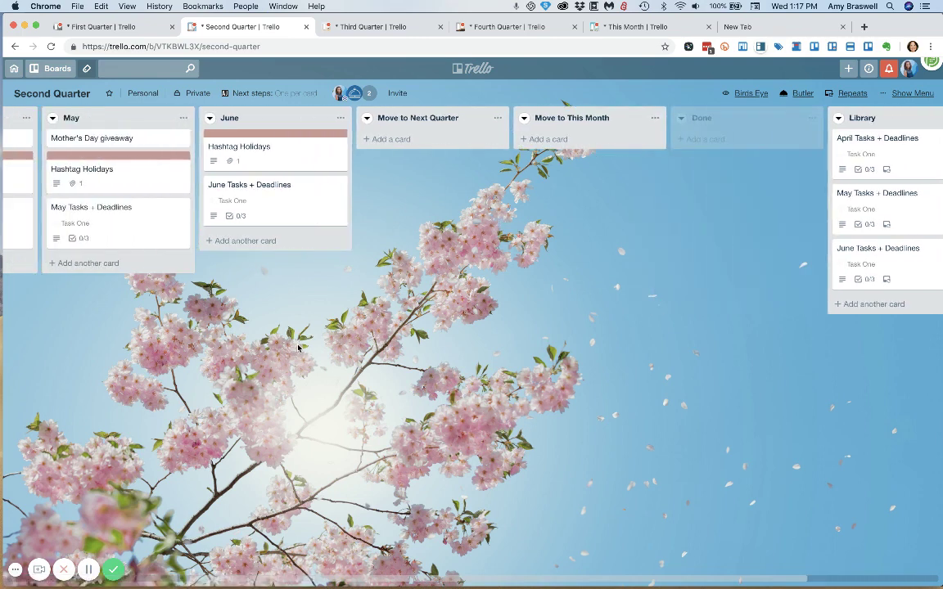
scroll(298, 348, left, 2)
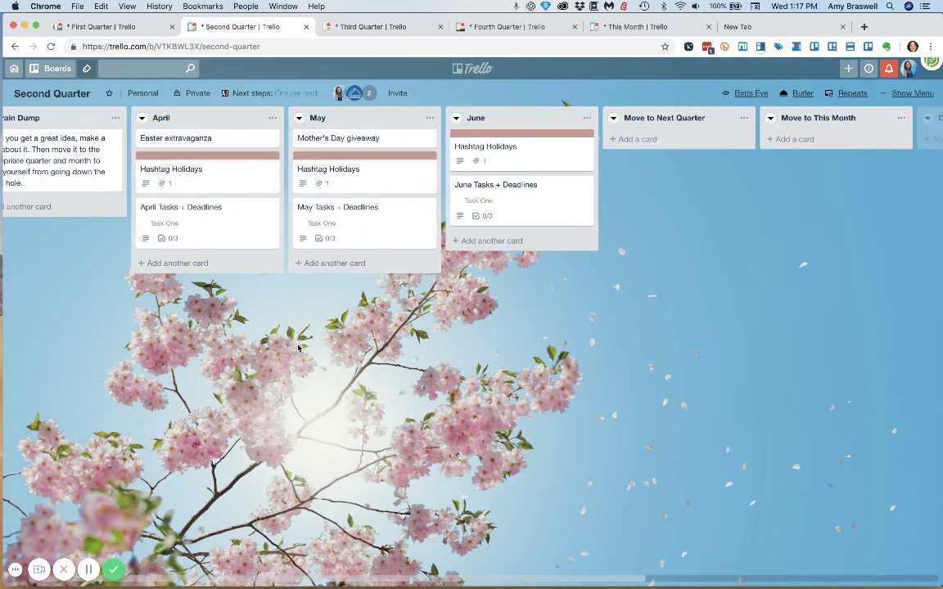
Step: Move the Mother's Day giveaway card from the May list to the Done list on the Second Quarter board
scroll(298, 348, right, 5)
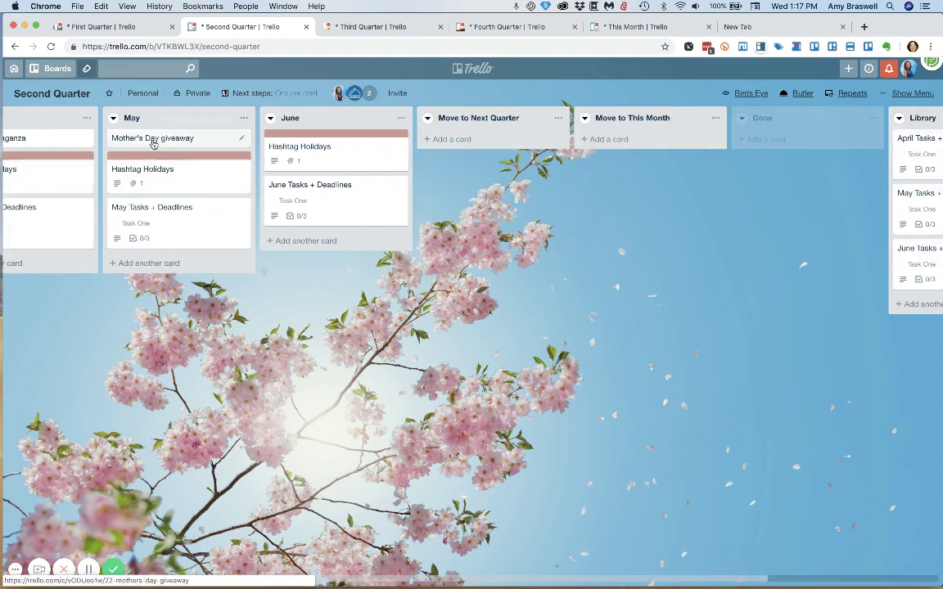
drag(153, 143, 777, 139)
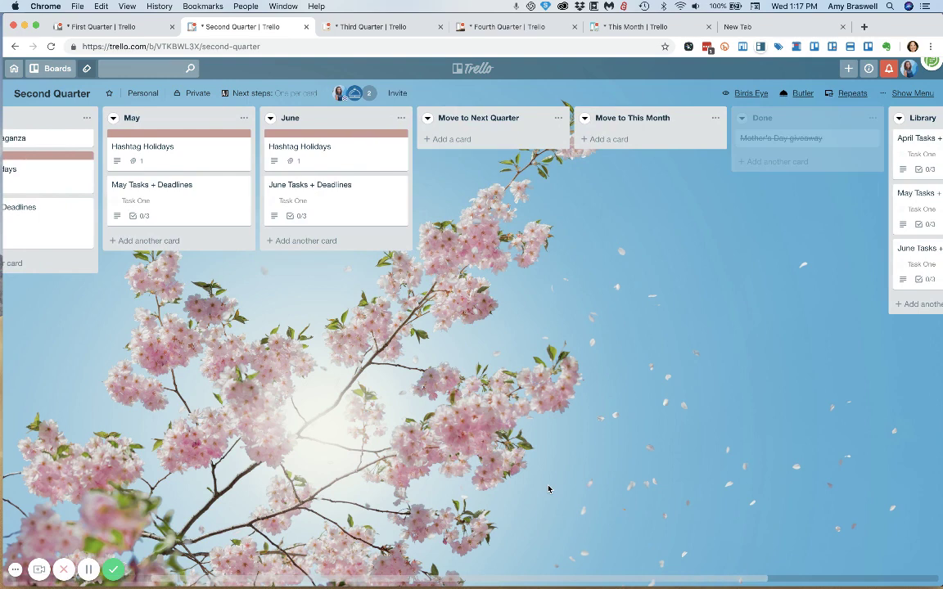
scroll(548, 490, right, 3)
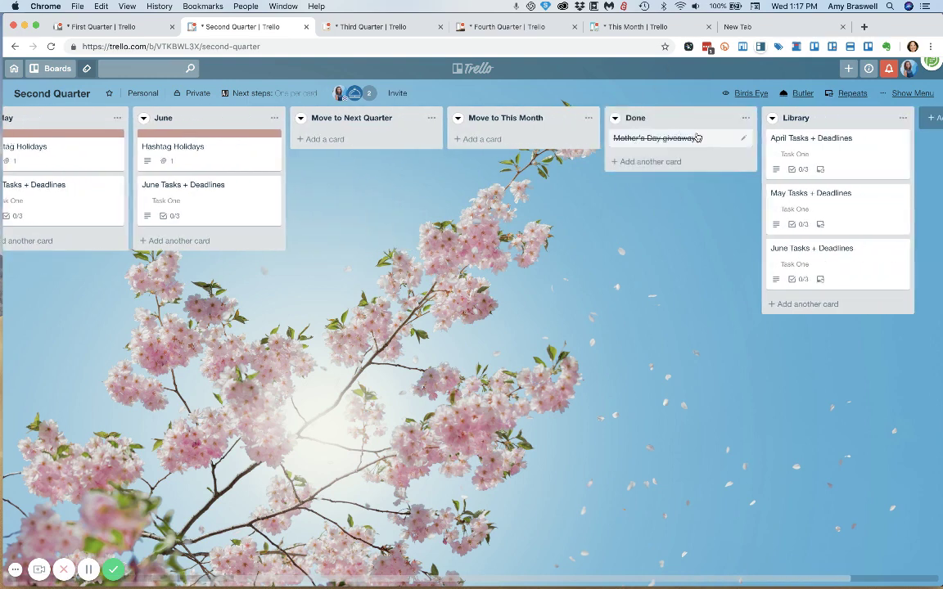